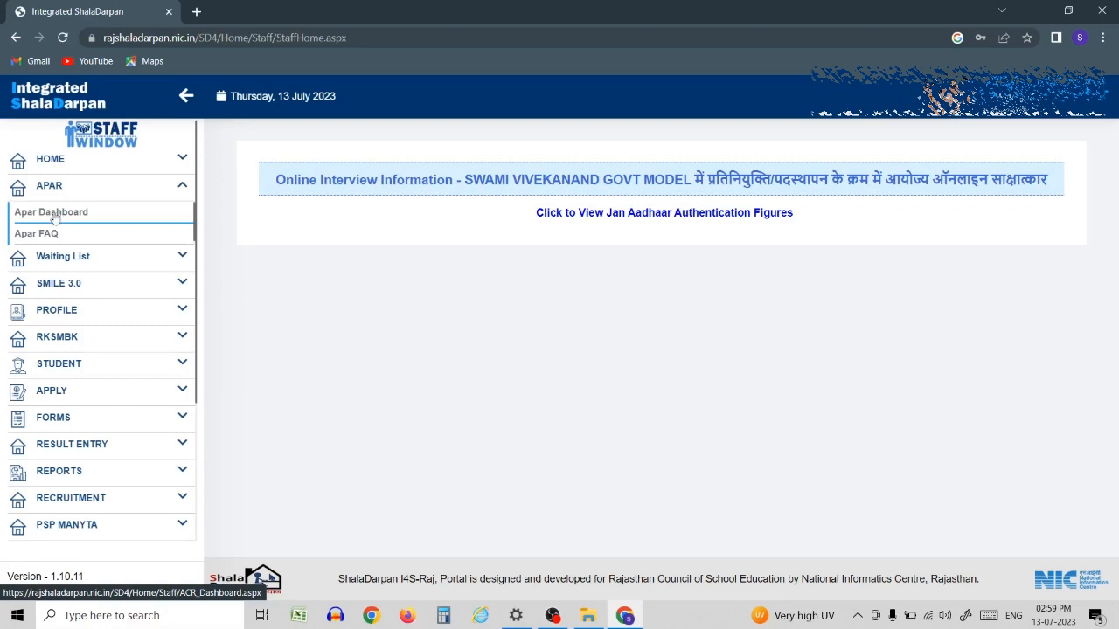
- Open the APAR dashboard and confirm 2022-23 as the application session
{"action": "left_click", "coordinate": [40, 217]}
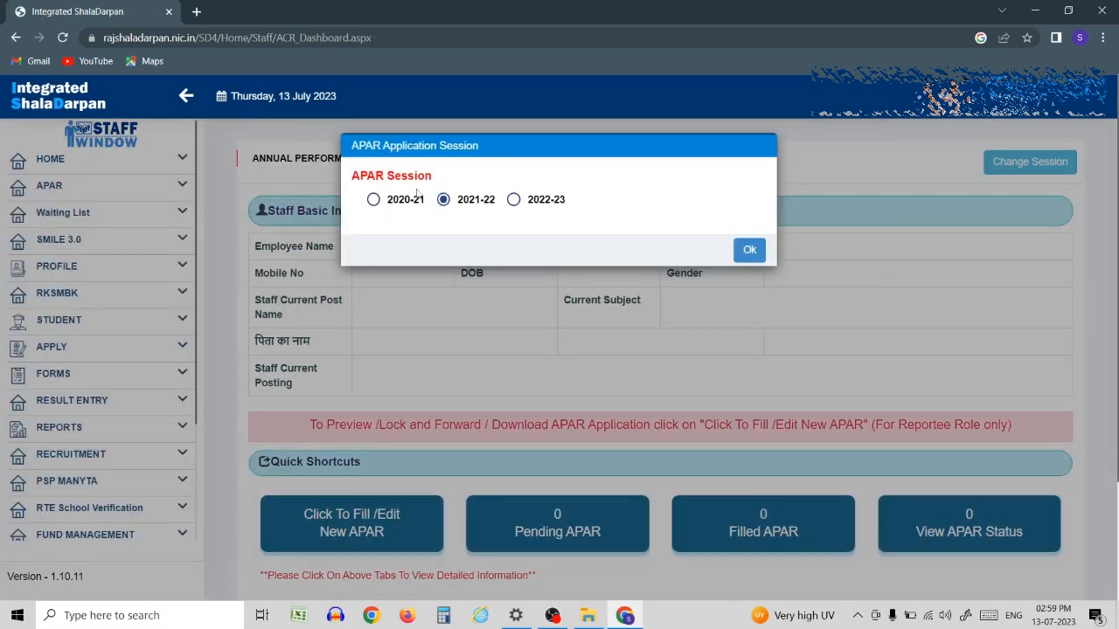
{"action": "left_click", "coordinate": [513, 200]}
{"action": "left_click", "coordinate": [749, 255]}
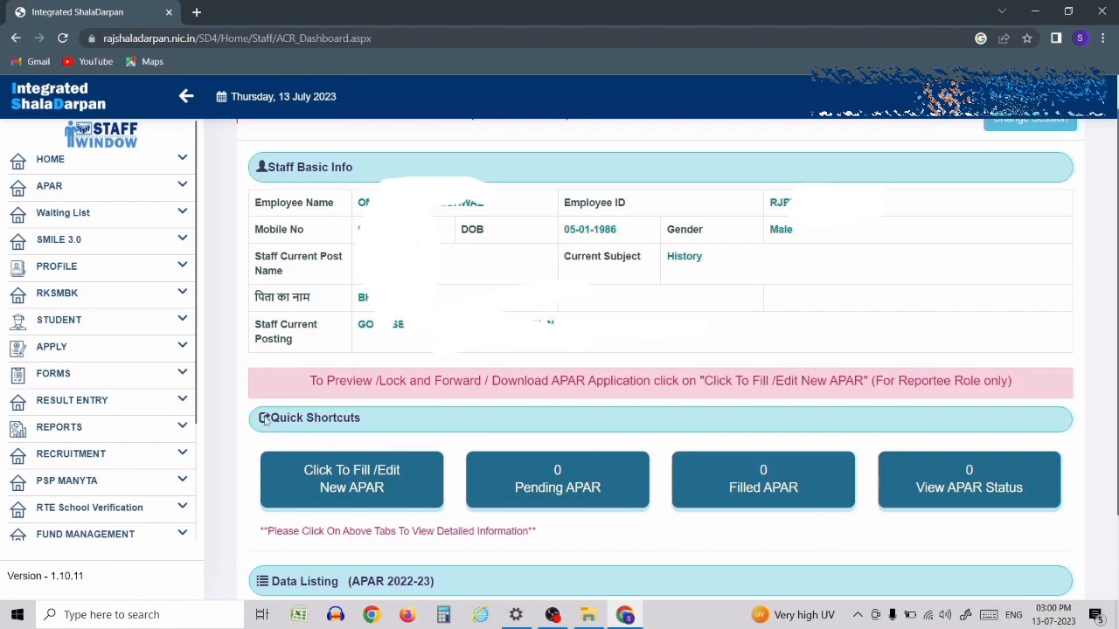
- Start a new 2022-23 APAR application from the 'Click To Fill /Edit New APAR' shortcut
{"action": "left_click", "coordinate": [379, 491]}
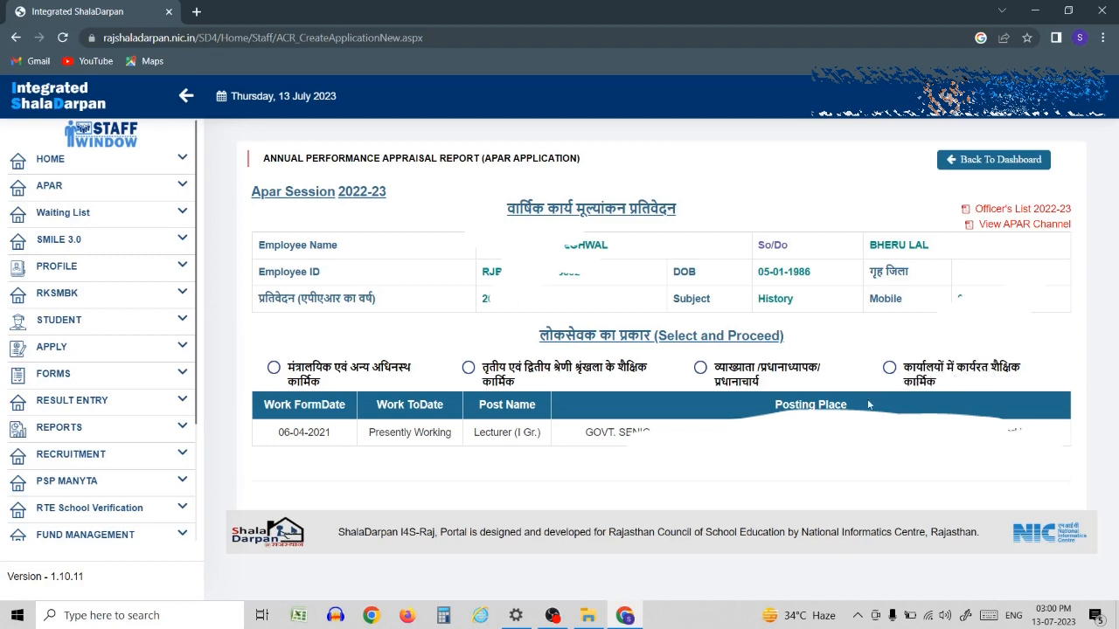
- Choose the lecturer/headmaster/principal category, set period 01-07-2022 to 30-06-2023, and leave Leave To blank
{"action": "left_click", "coordinate": [701, 369]}
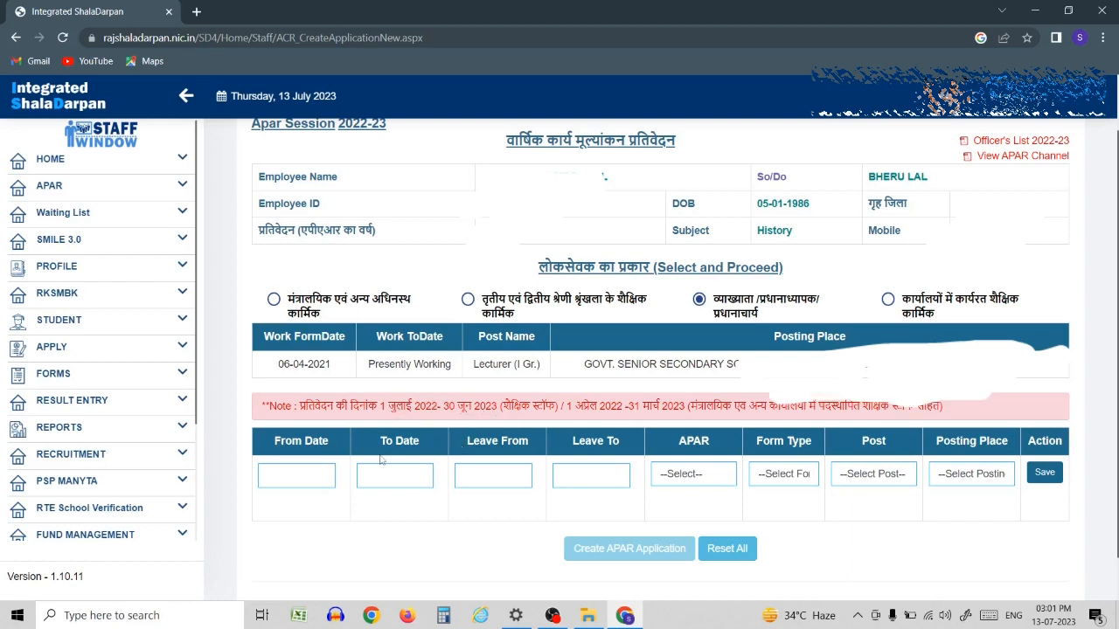
{"action": "left_click", "coordinate": [326, 473]}
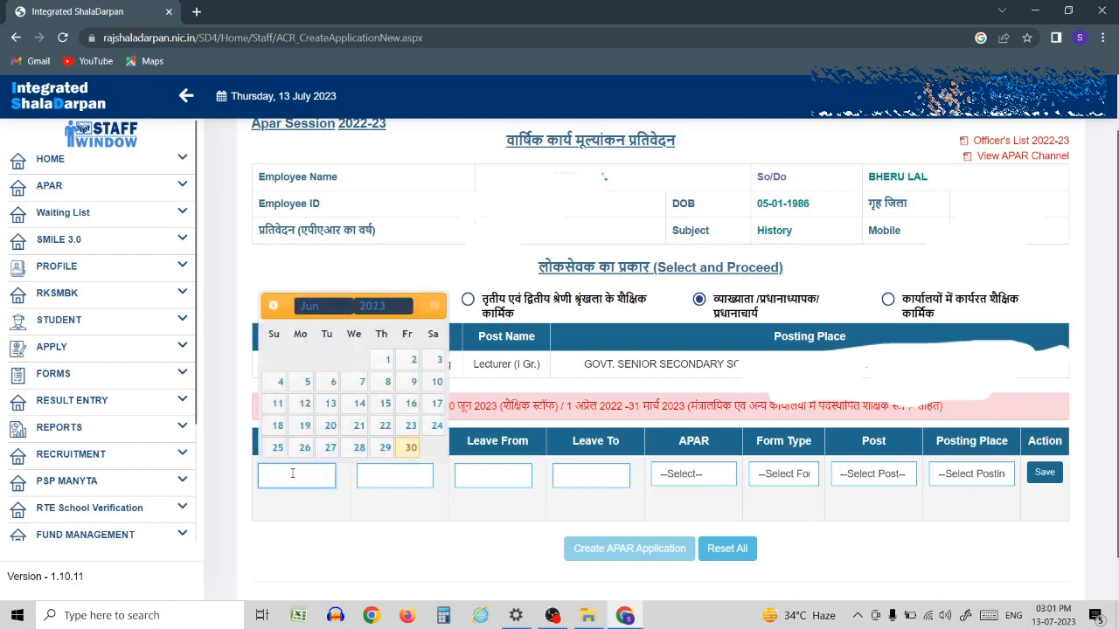
{"action": "left_click", "coordinate": [372, 313]}
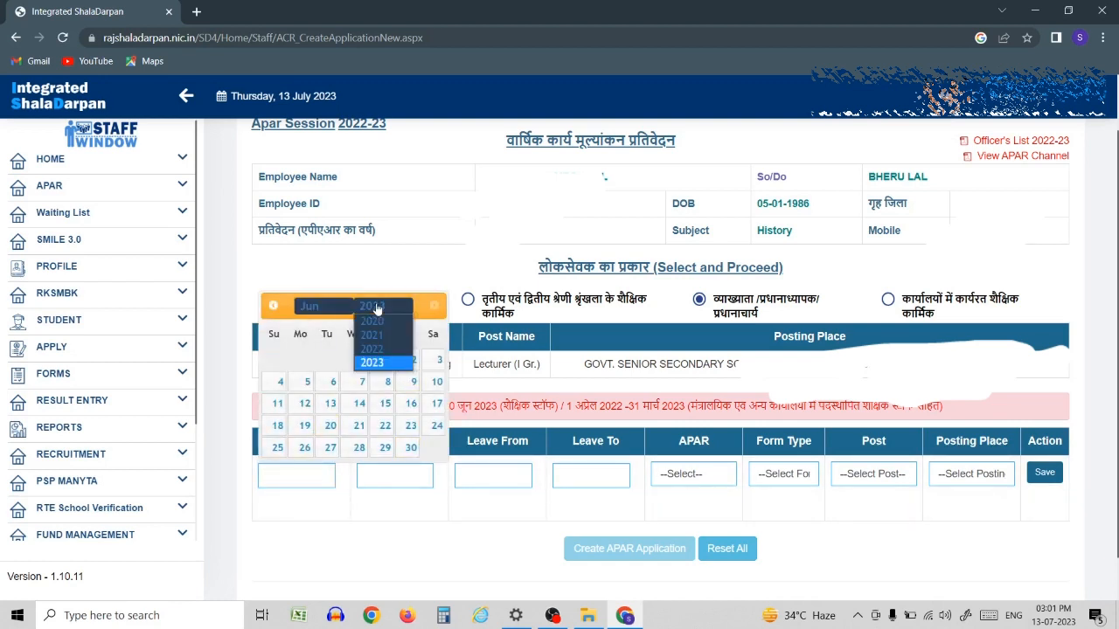
{"action": "left_click", "coordinate": [372, 349]}
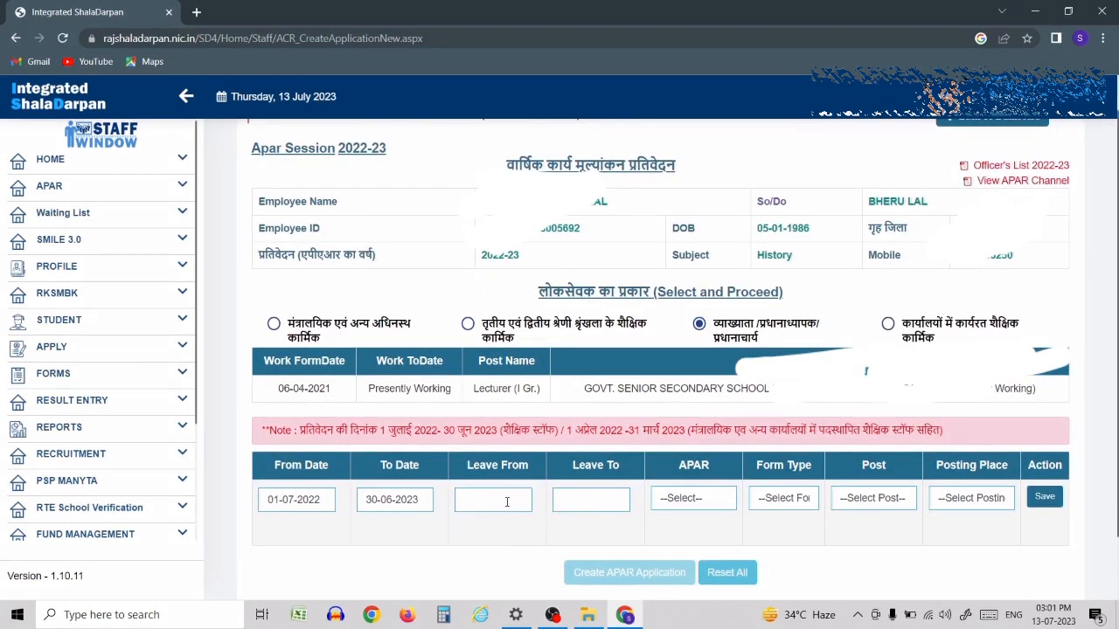
{"action": "left_click", "coordinate": [577, 500]}
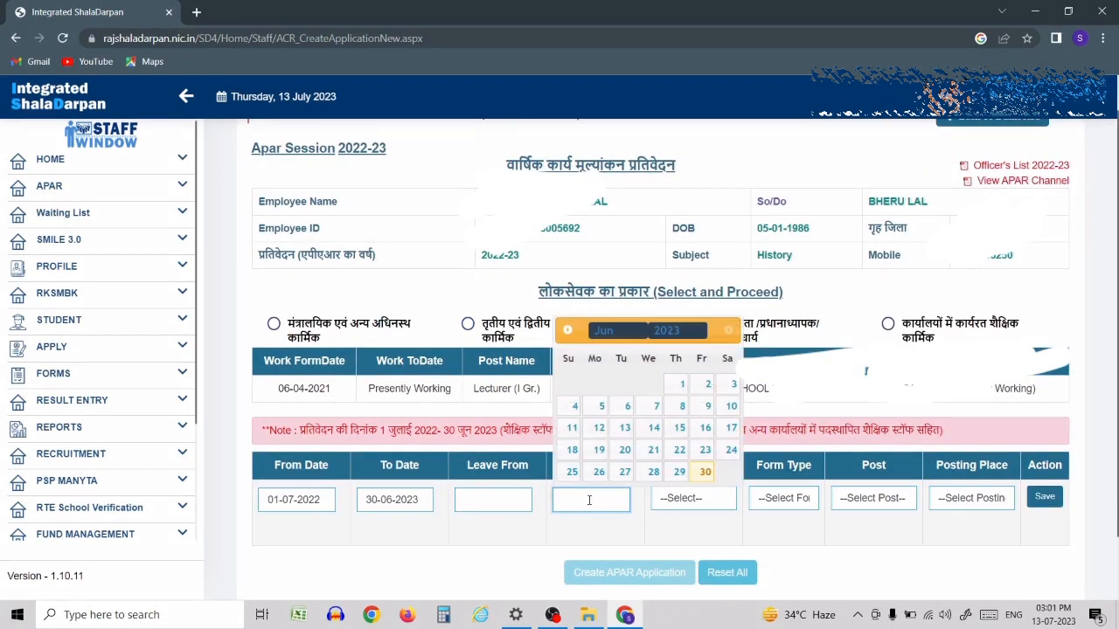
{"action": "left_click", "coordinate": [635, 524]}
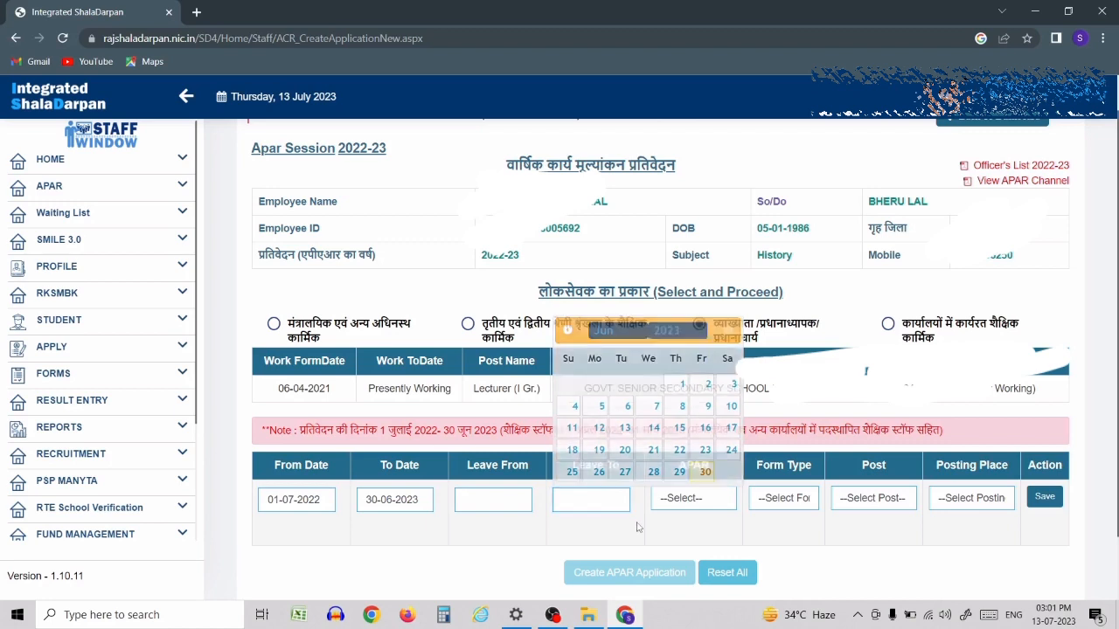
- Set the row to APAR to be entered, state education service form, Lecturer (I Gr.), government school posting
{"action": "left_click", "coordinate": [684, 505]}
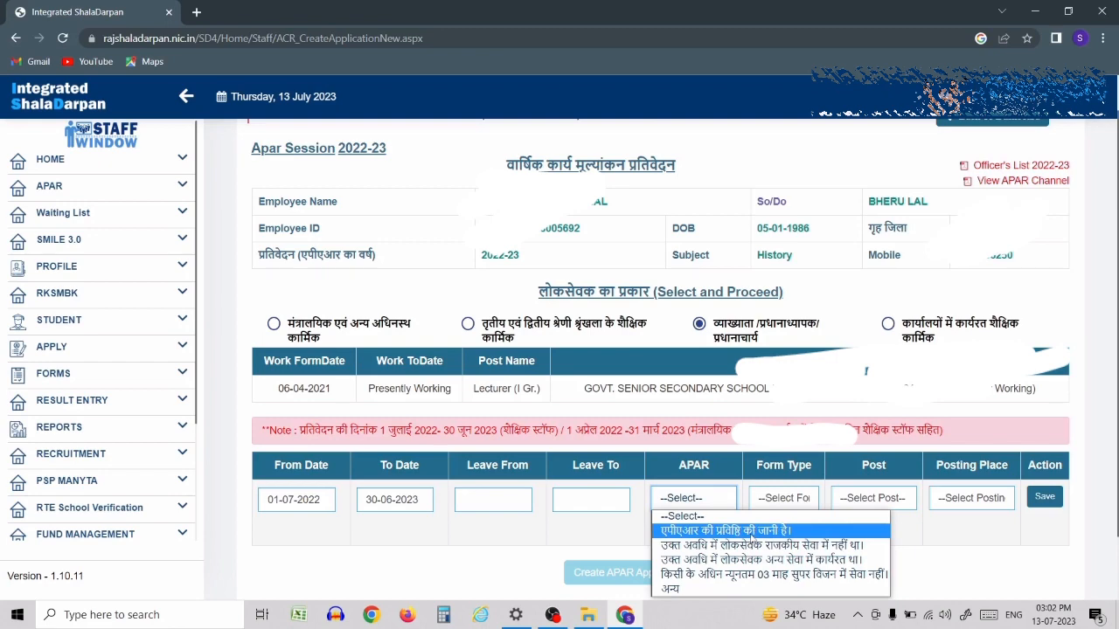
{"action": "left_click", "coordinate": [752, 531]}
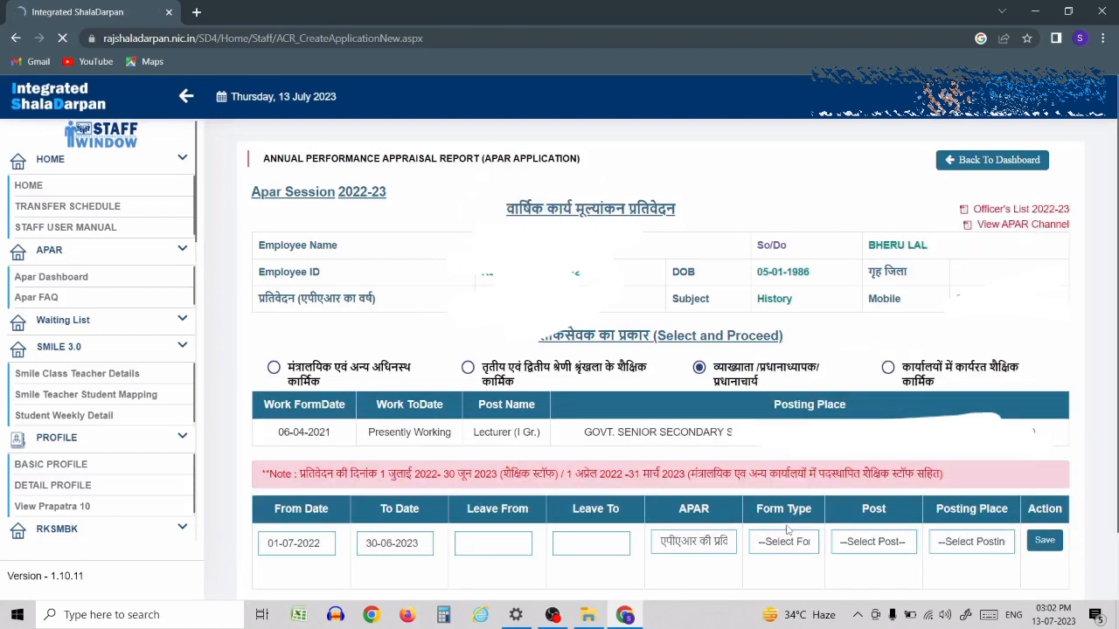
{"action": "left_click", "coordinate": [787, 543]}
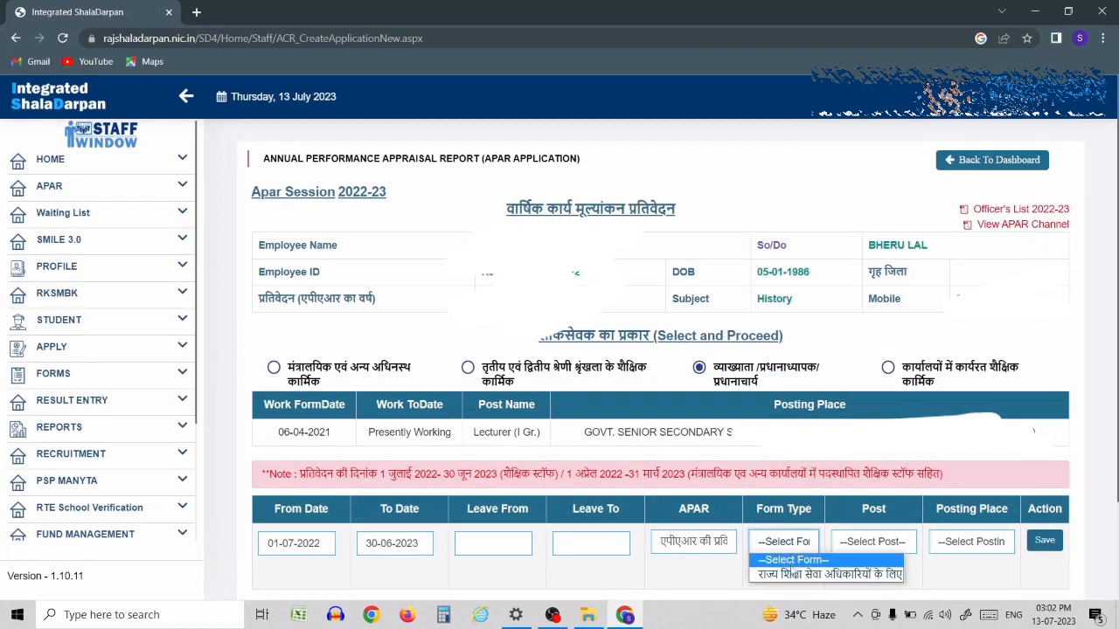
{"action": "left_click", "coordinate": [792, 576]}
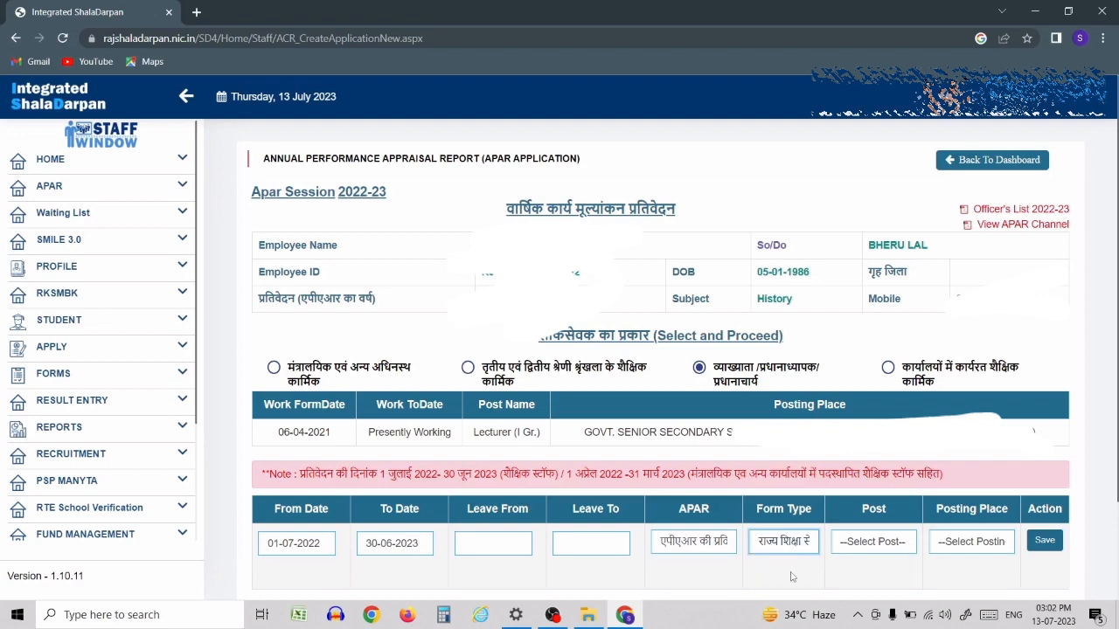
{"action": "left_click", "coordinate": [862, 549]}
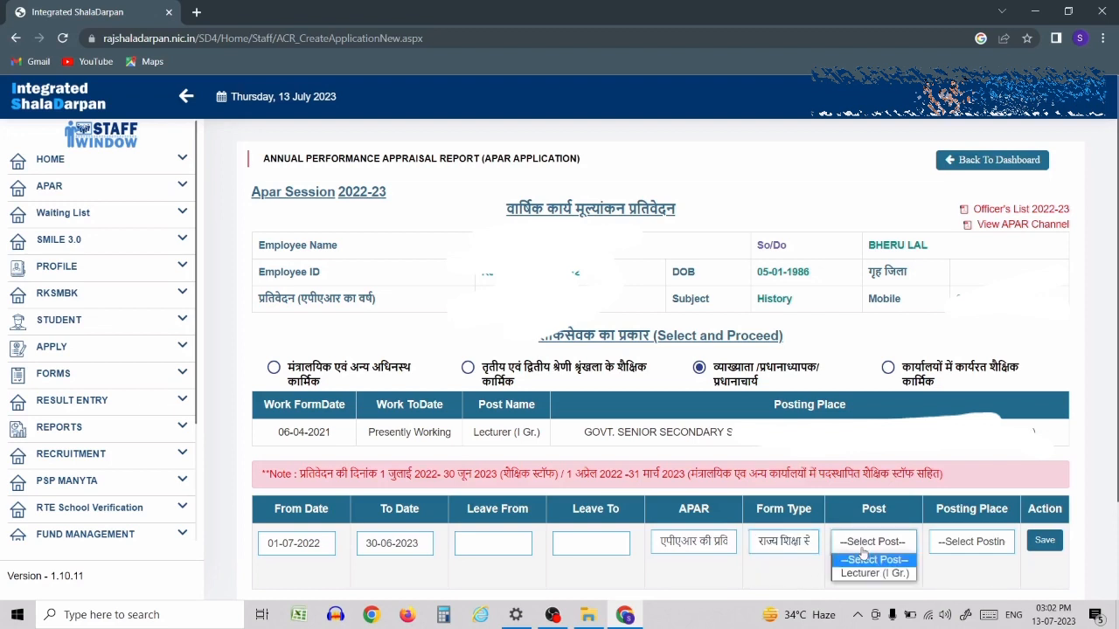
{"action": "left_click", "coordinate": [864, 573]}
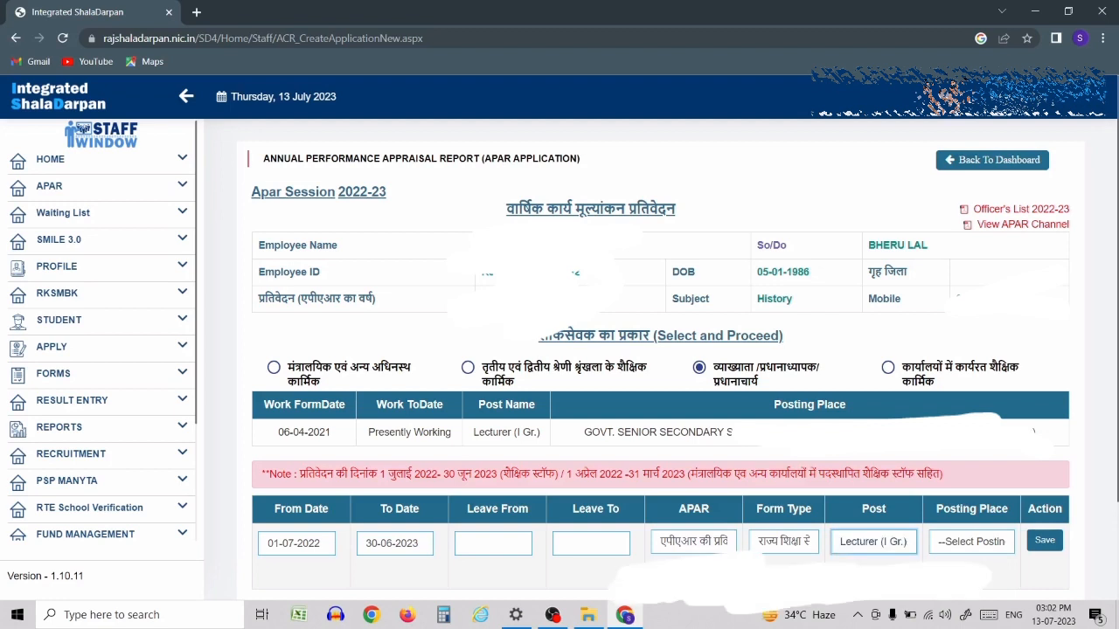
{"action": "left_click", "coordinate": [975, 550]}
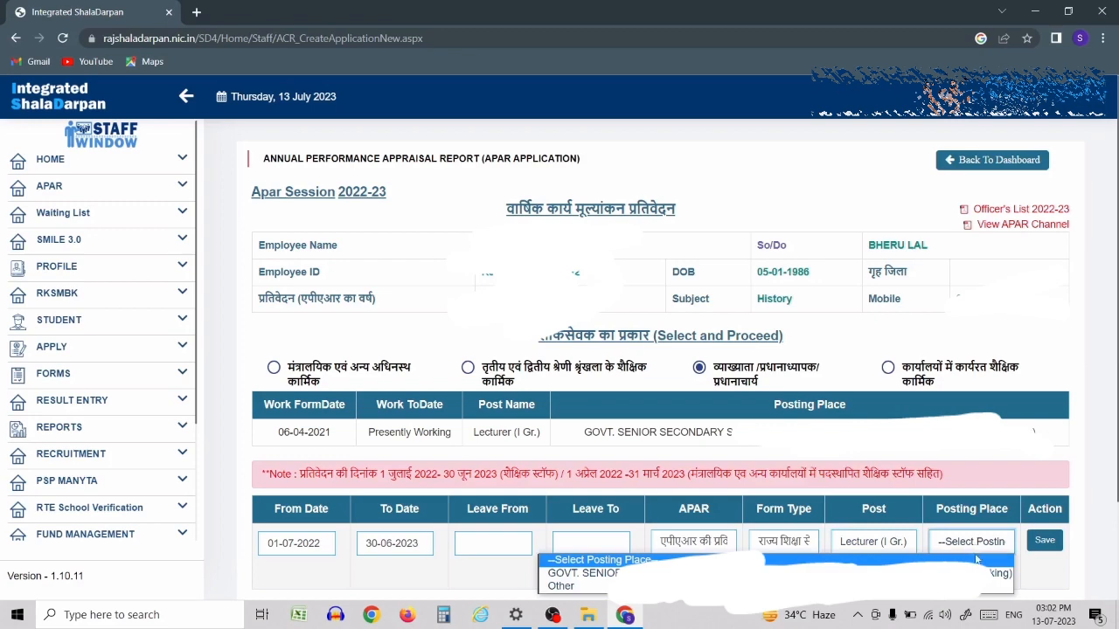
{"action": "left_click", "coordinate": [581, 573]}
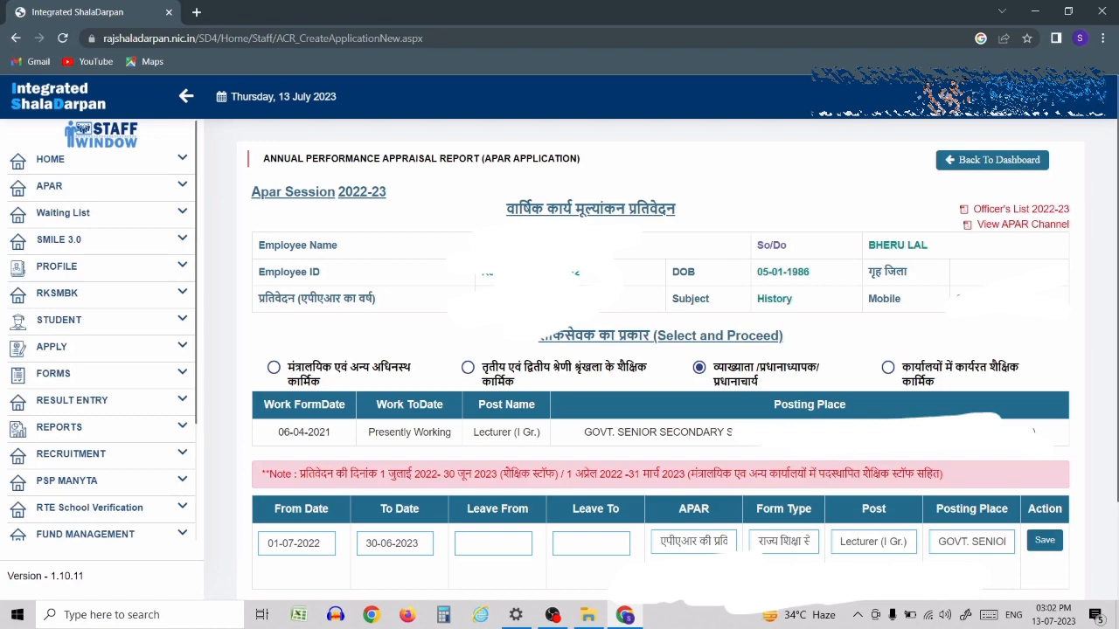
- Save the period row and create the APAR application
{"action": "left_click", "coordinate": [1043, 544]}
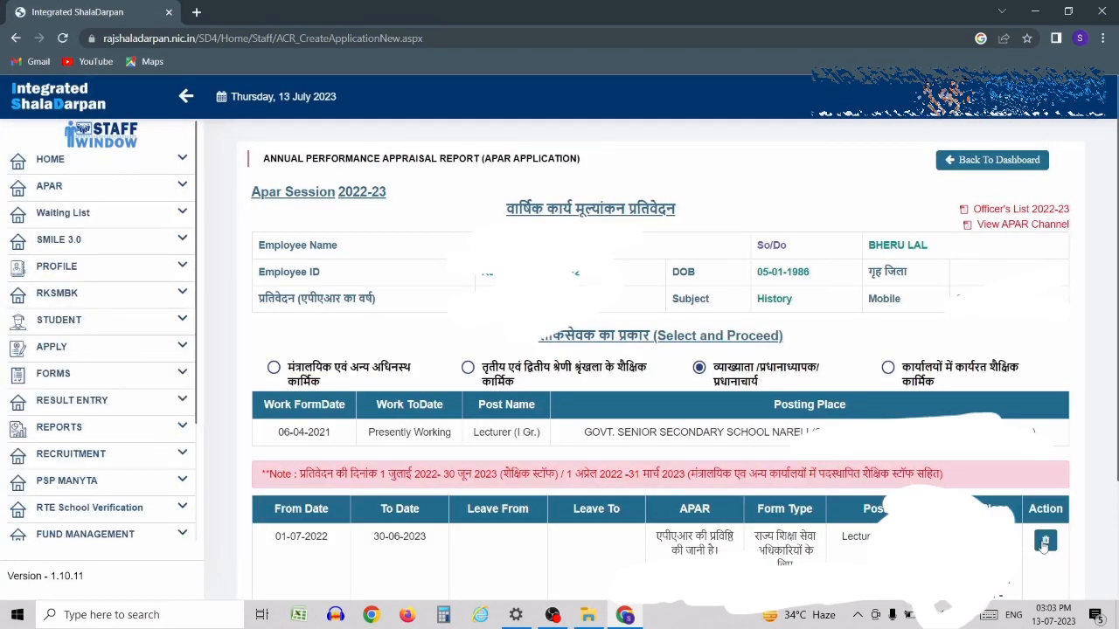
{"action": "scroll", "coordinate": [1043, 543], "scroll_direction": "down", "scroll_amount": 2}
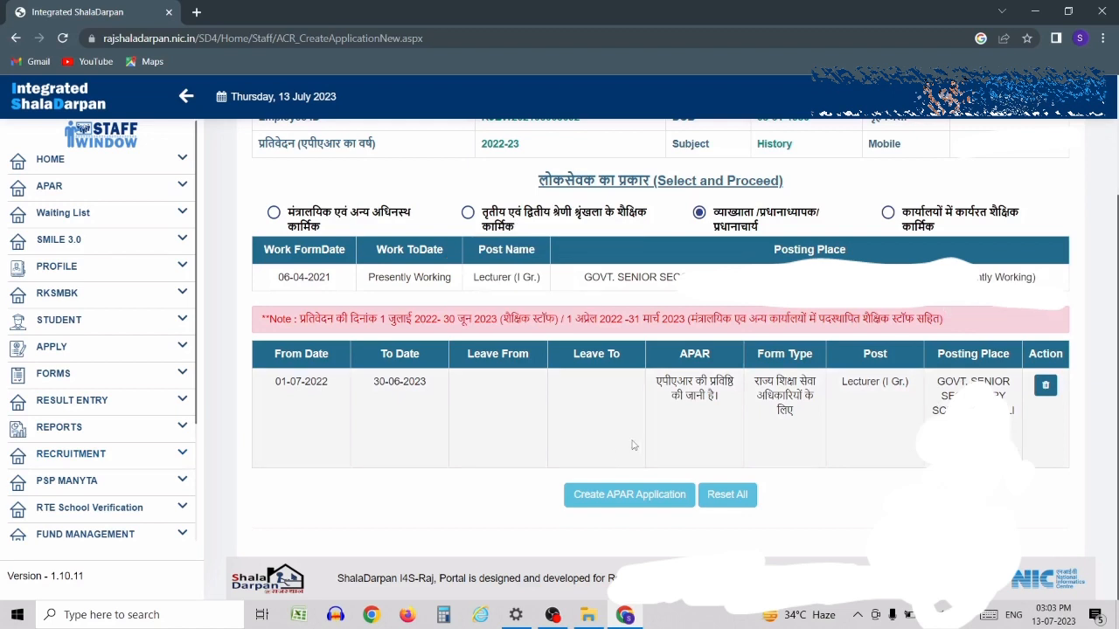
{"action": "left_click", "coordinate": [610, 496]}
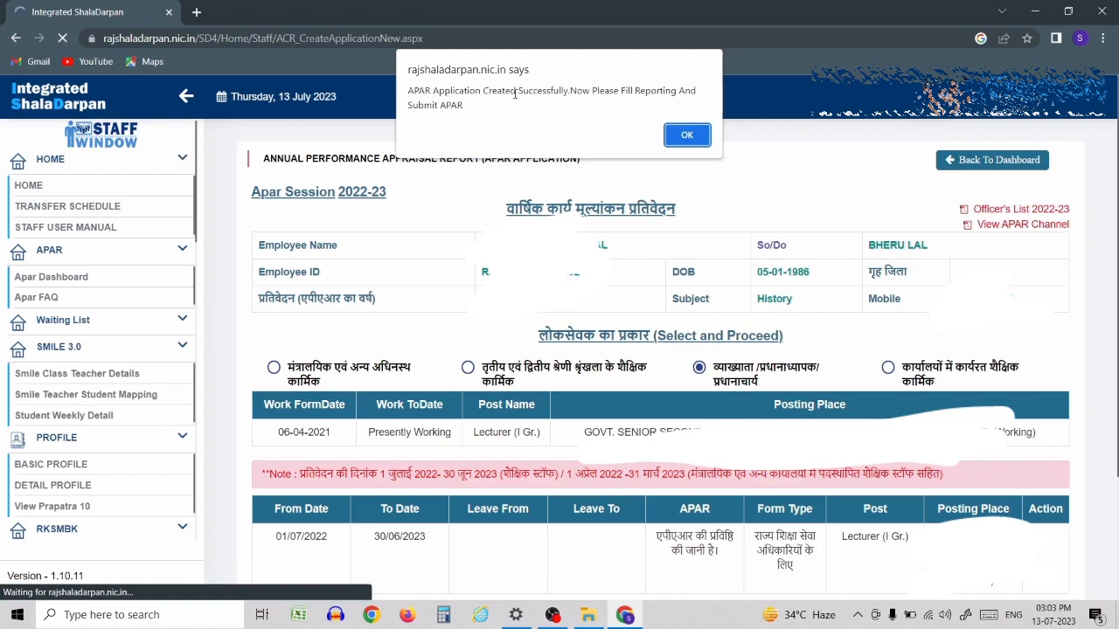
- Acknowledge the success alert and open Choose Officers for the 01/07/2022–30/06/2023 period
{"action": "left_click", "coordinate": [688, 136]}
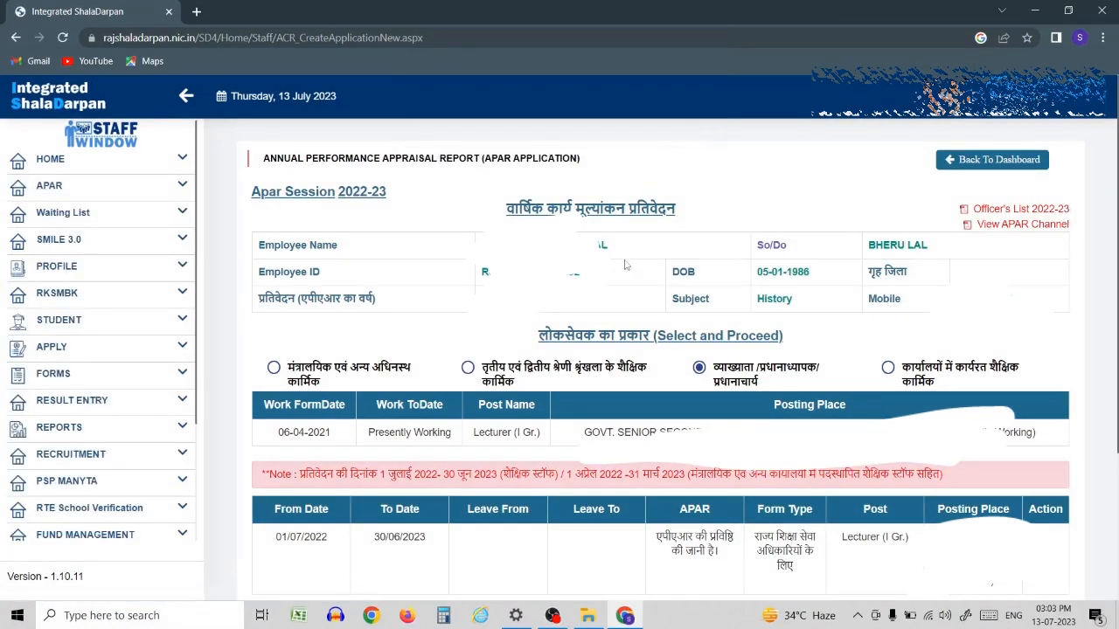
{"action": "scroll", "coordinate": [625, 264], "scroll_direction": "down", "scroll_amount": 3}
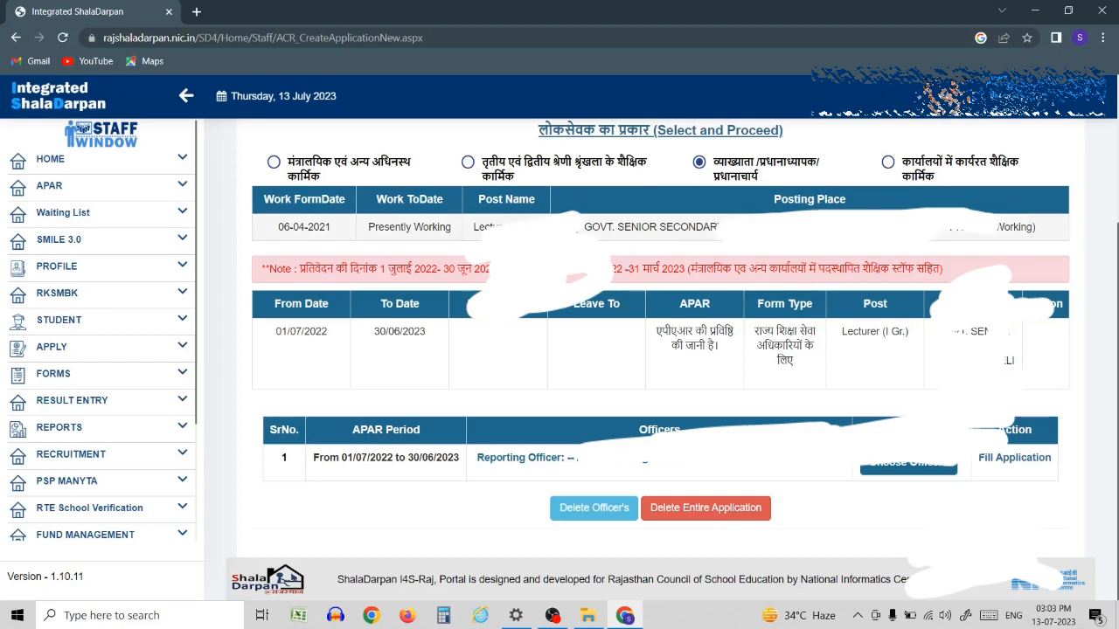
{"action": "scroll", "coordinate": [660, 350], "scroll_direction": "up", "scroll_amount": 3}
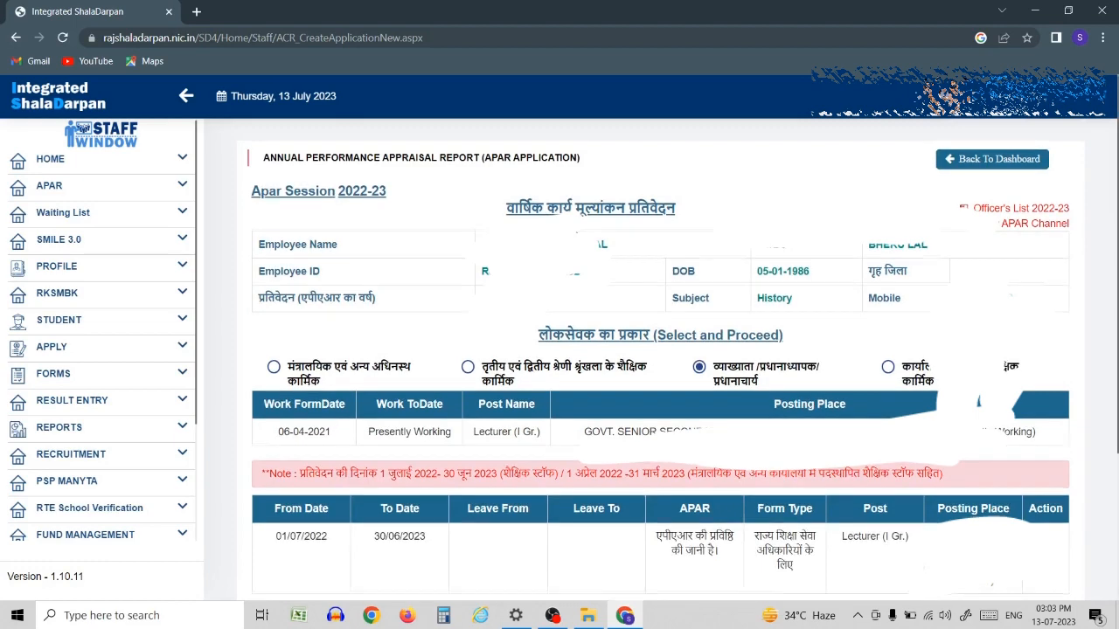
{"action": "scroll", "coordinate": [568, 200], "scroll_direction": "down", "scroll_amount": 3}
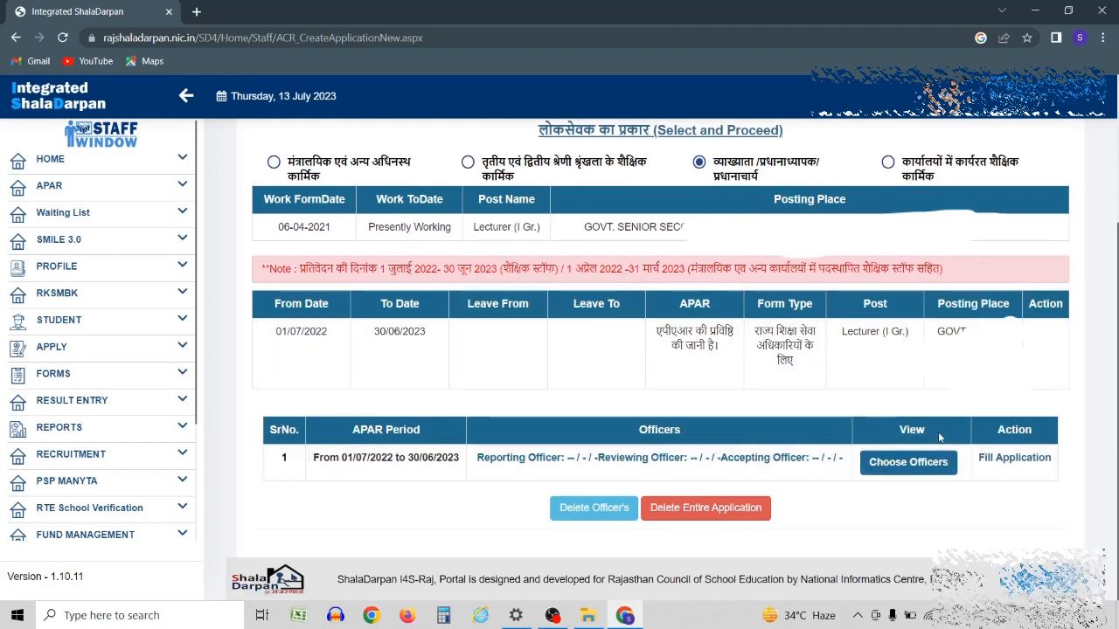
{"action": "left_click", "coordinate": [903, 470]}
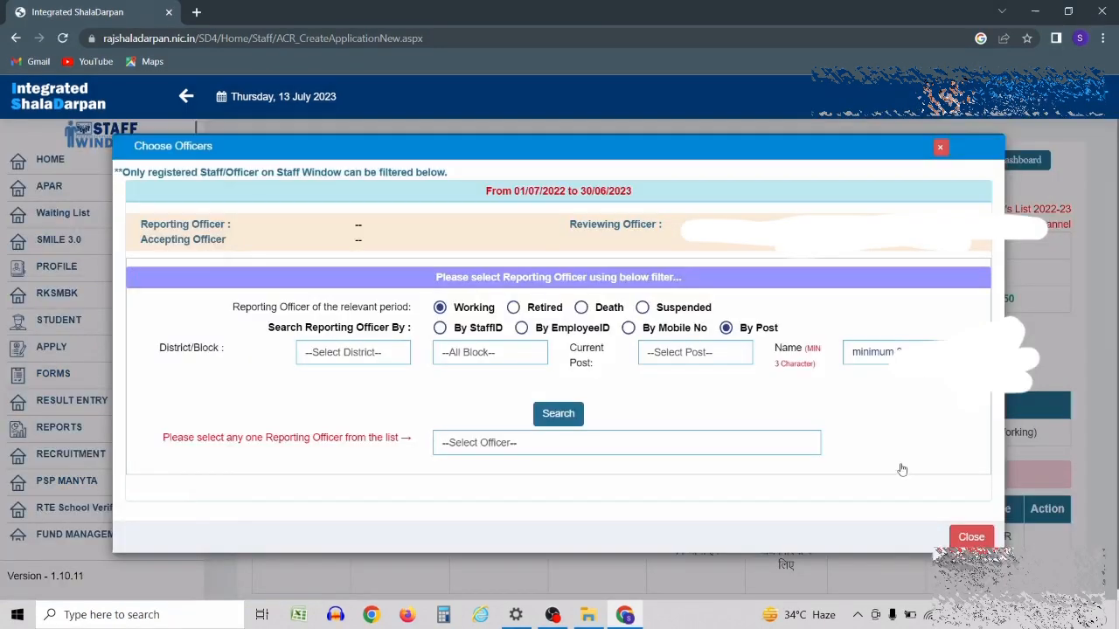
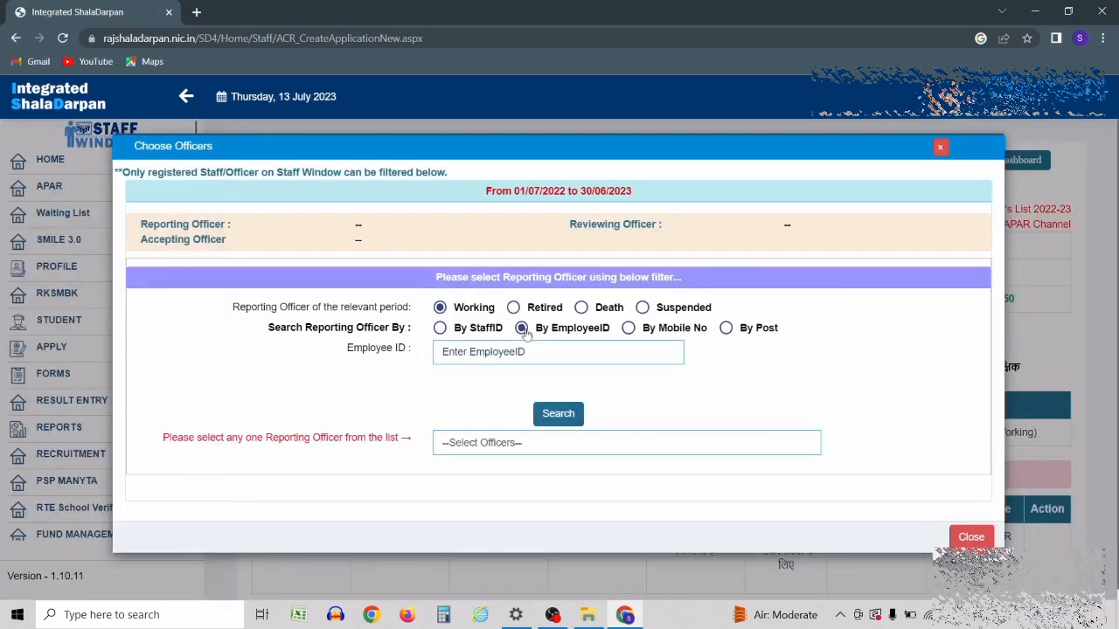
- Look up the officer by employee ID and select them as the reporting officer
{"action": "left_click", "coordinate": [503, 351]}
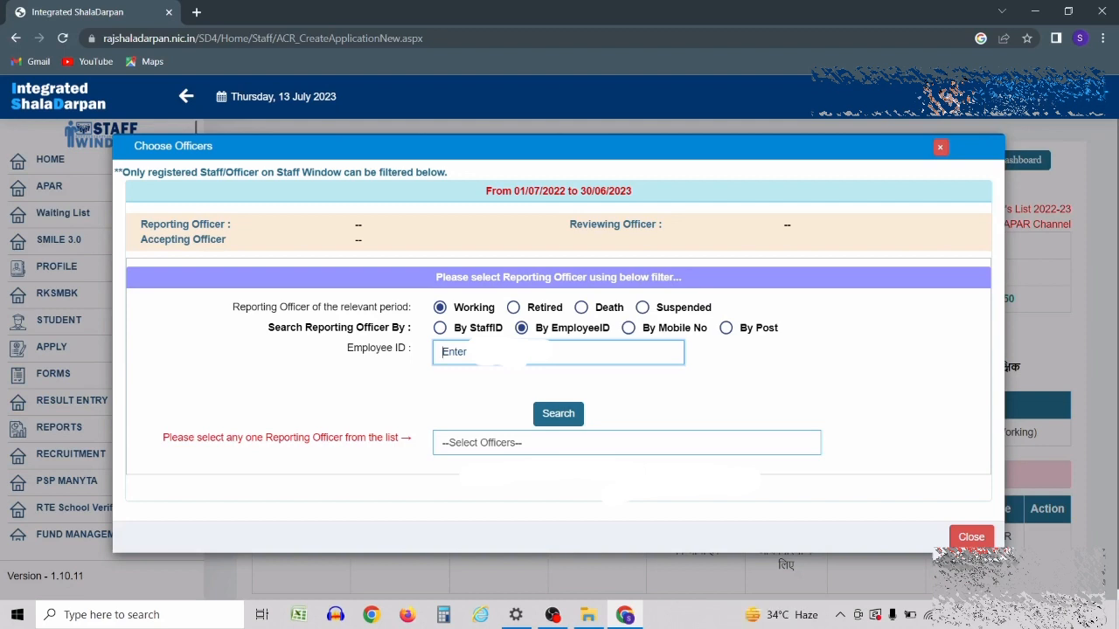
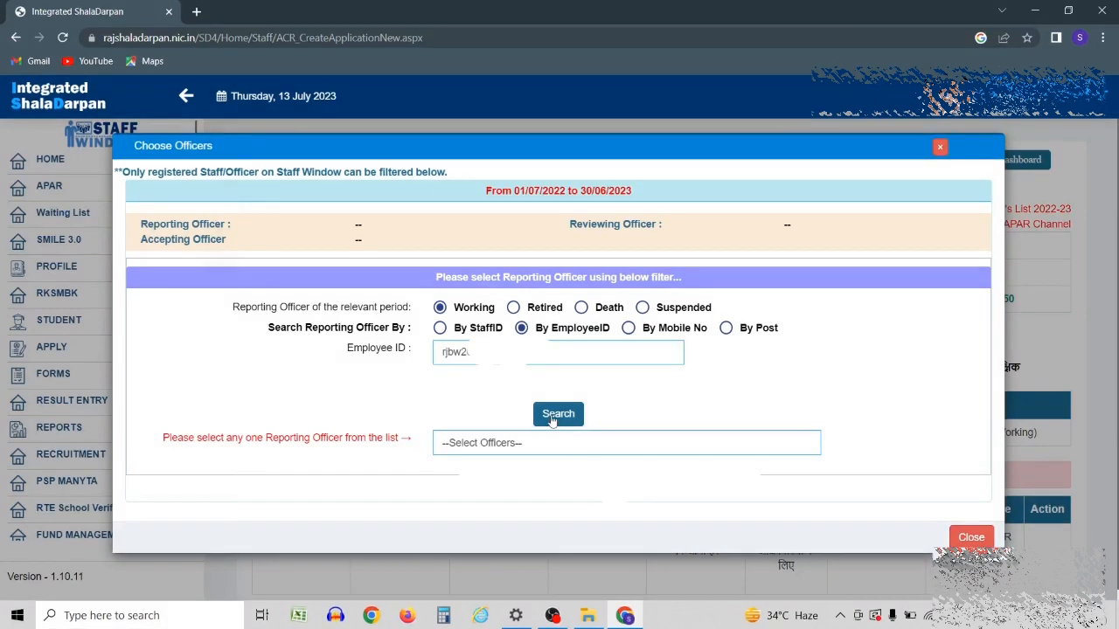
{"action": "left_click", "coordinate": [504, 445]}
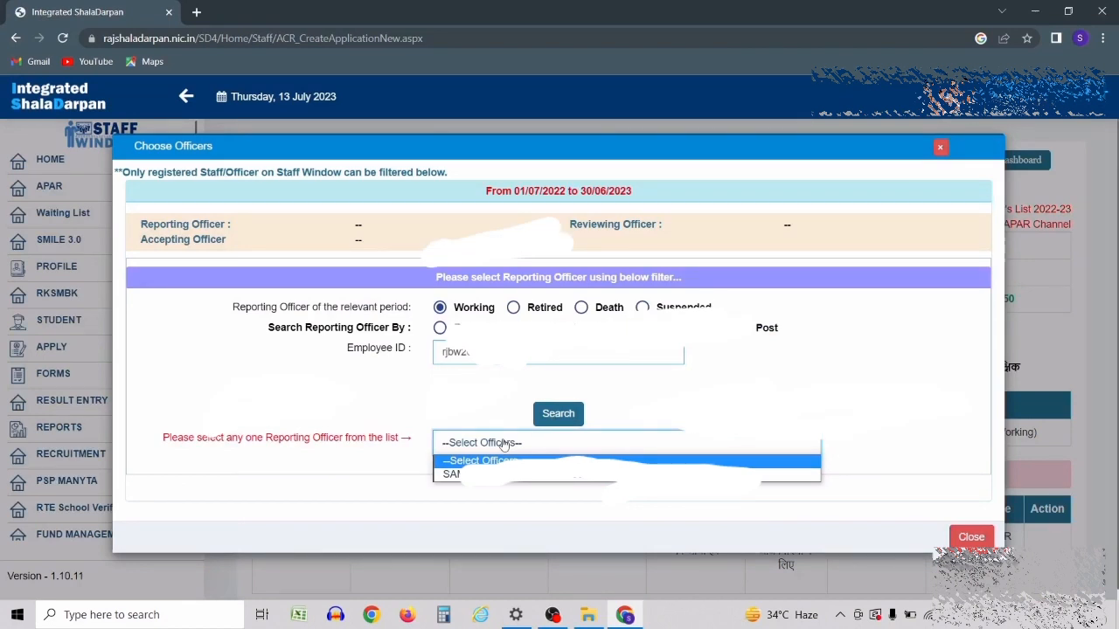
{"action": "left_click", "coordinate": [490, 474]}
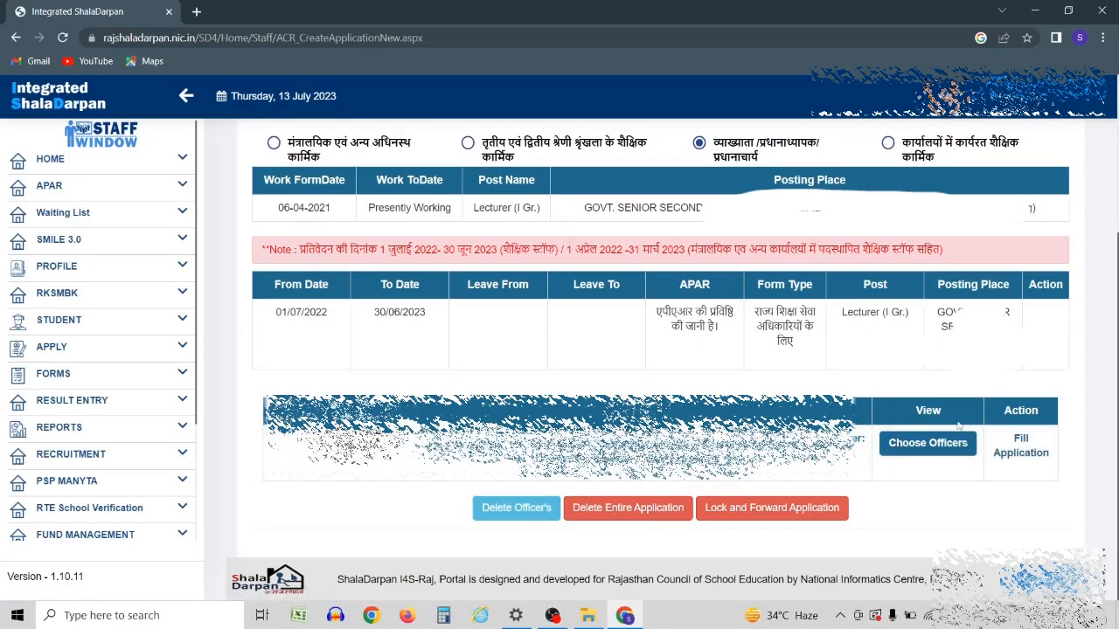
- Open the reportee's APAR form via Fill Application and scroll to the Step 1 work-area table
{"action": "left_click", "coordinate": [1021, 453]}
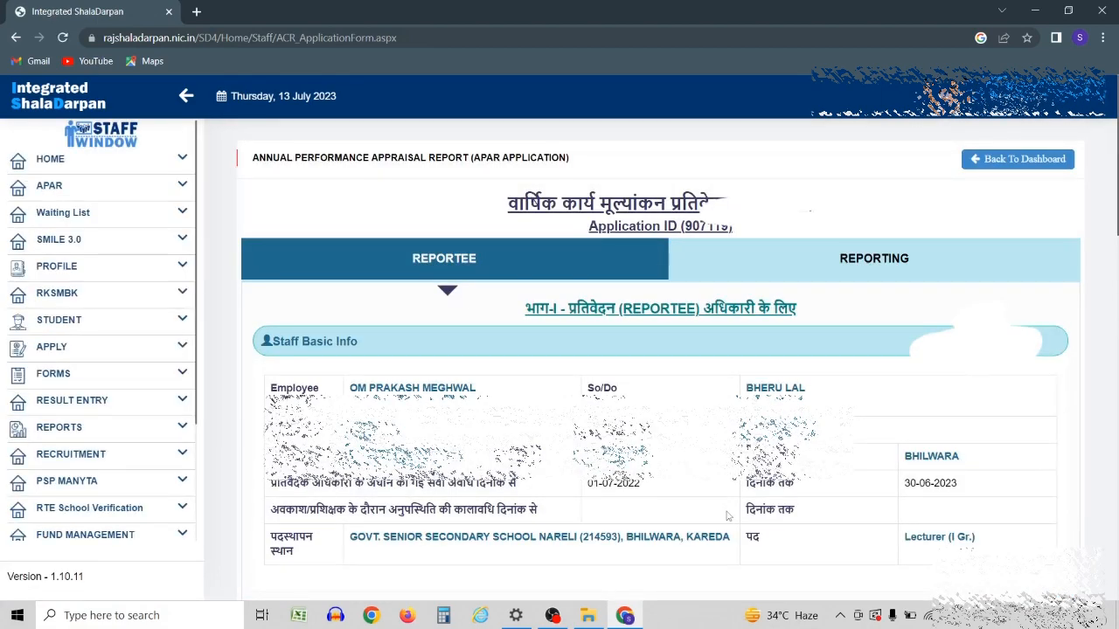
{"action": "scroll", "coordinate": [727, 516], "scroll_direction": "down", "scroll_amount": 3}
{"action": "scroll", "coordinate": [727, 515], "scroll_direction": "down", "scroll_amount": 2}
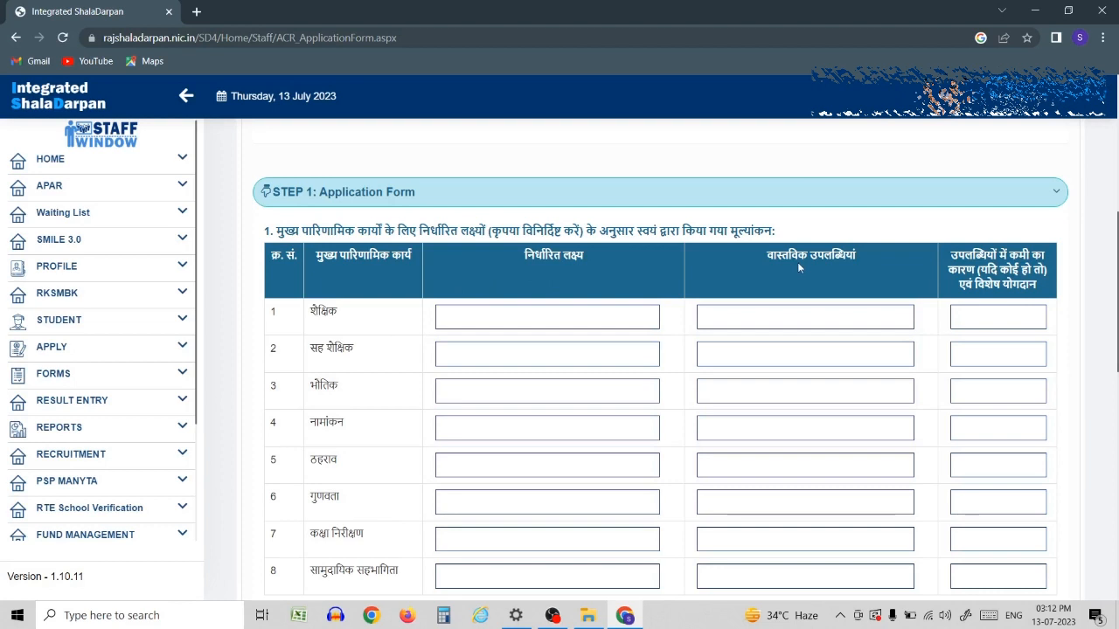
- Give the first work row target 100, achievement 100 and remark NA
{"action": "left_click", "coordinate": [511, 318]}
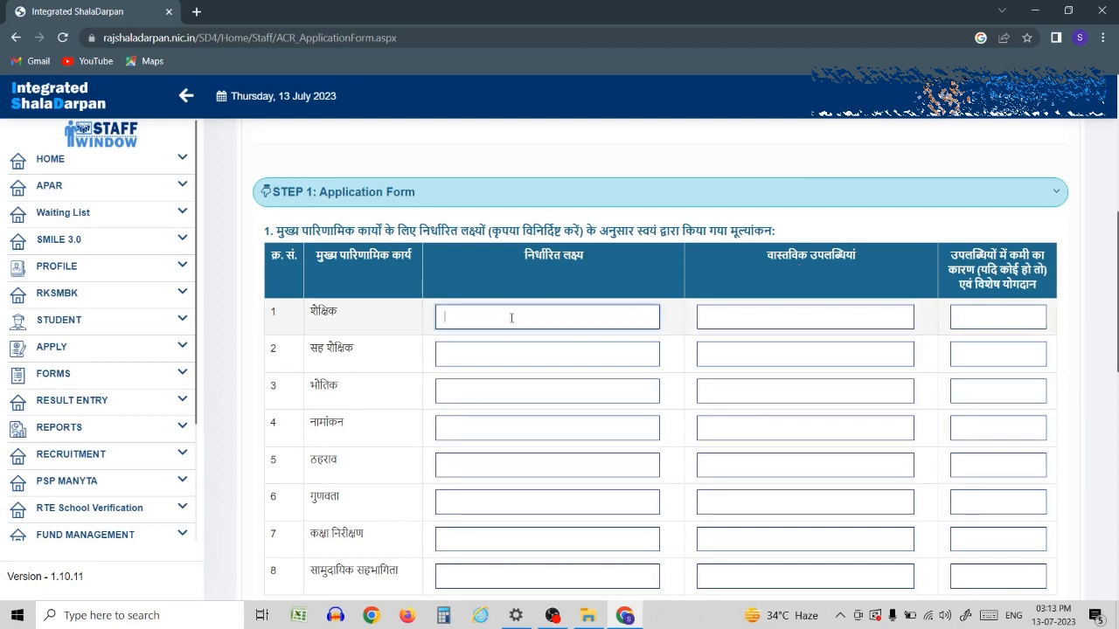
{"action": "type", "text": "100"}
{"action": "left_click", "coordinate": [734, 317]}
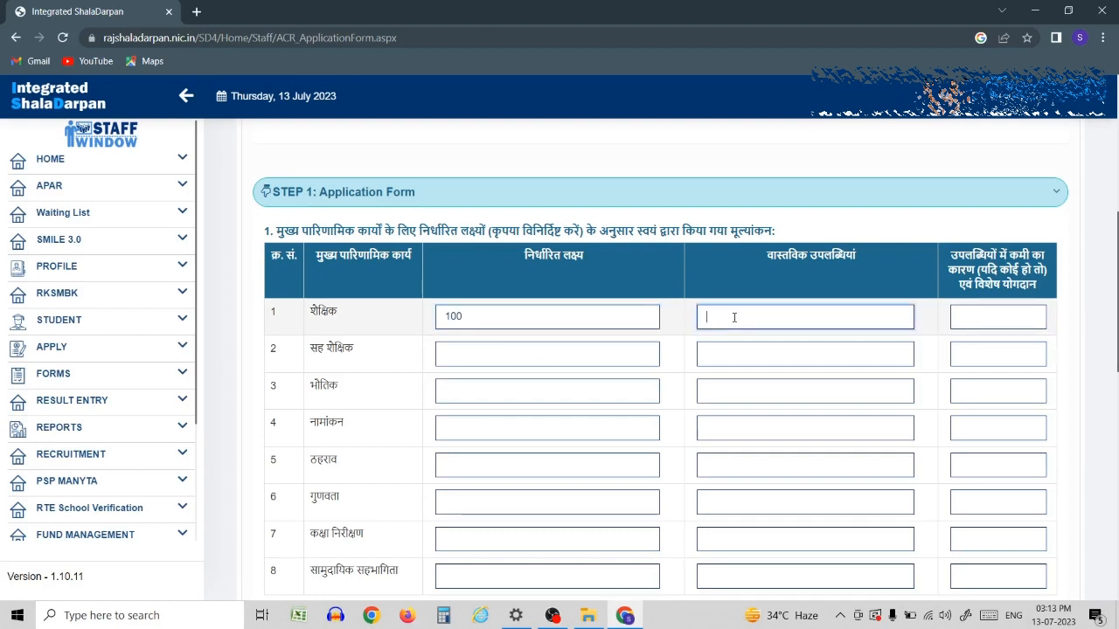
{"action": "type", "text": "100"}
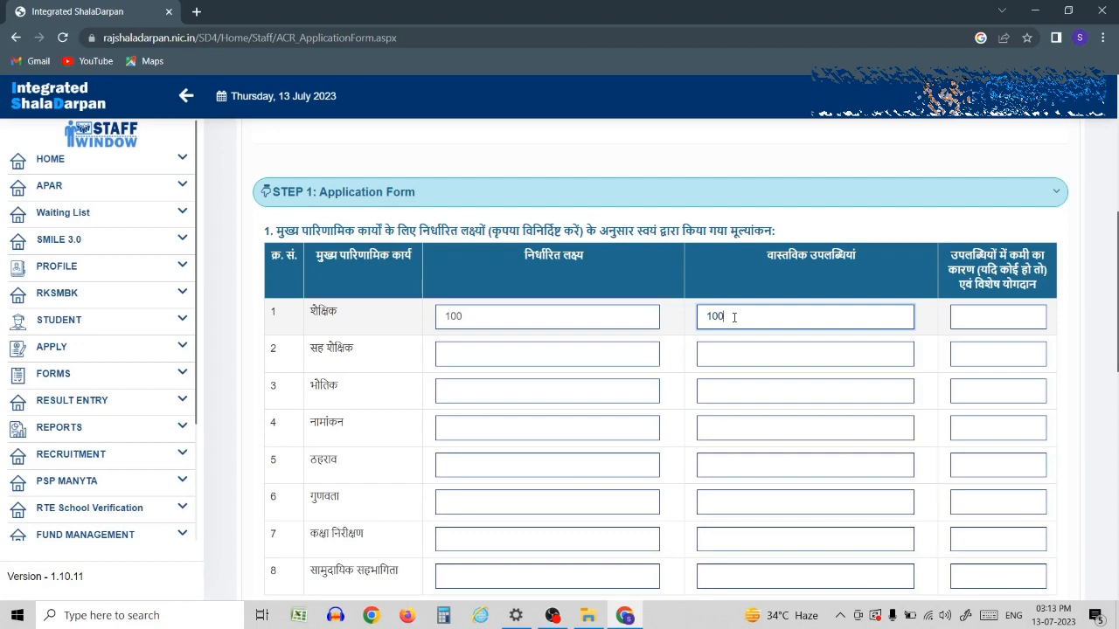
{"action": "left_click", "coordinate": [985, 325]}
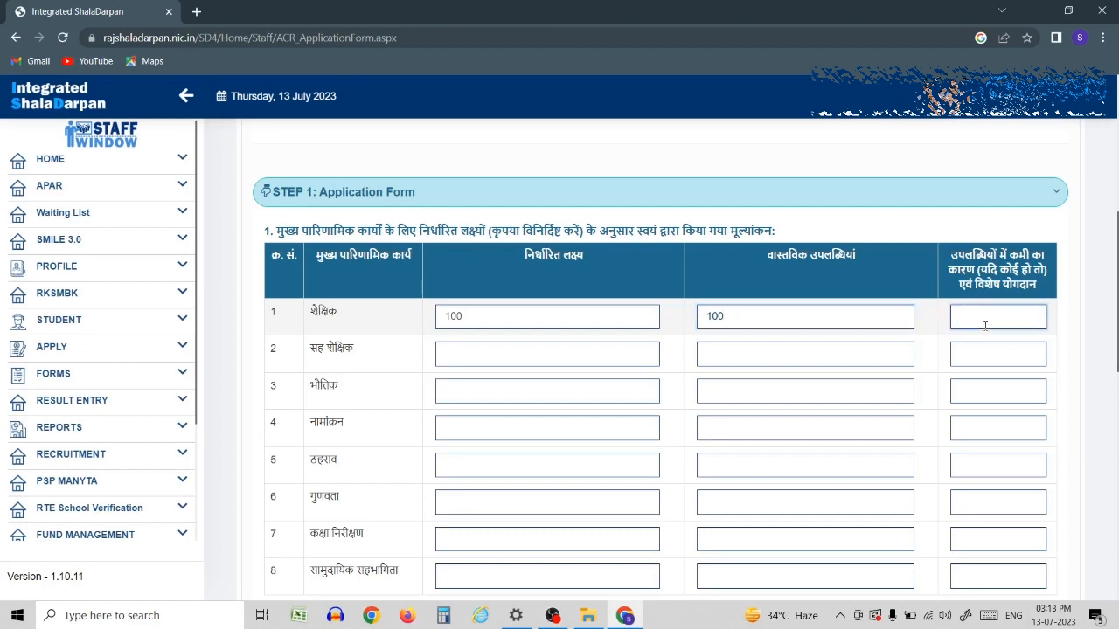
{"action": "type", "text": "na"}
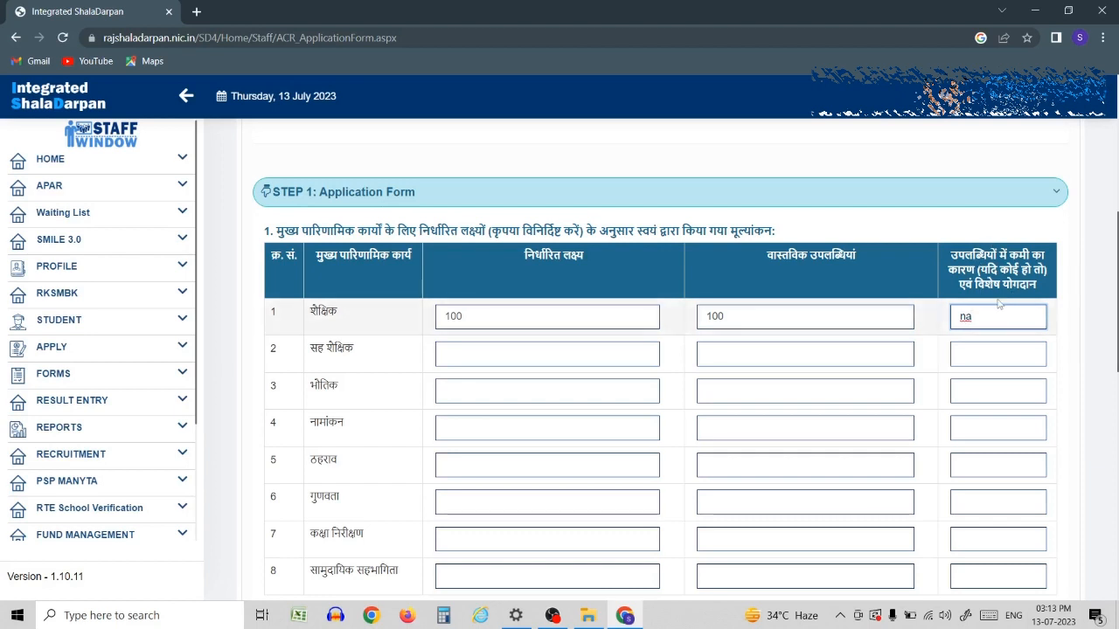
{"action": "key", "text": "BackSpace"}
{"action": "key", "text": "BackSpace"}
{"action": "type", "text": "NA"}
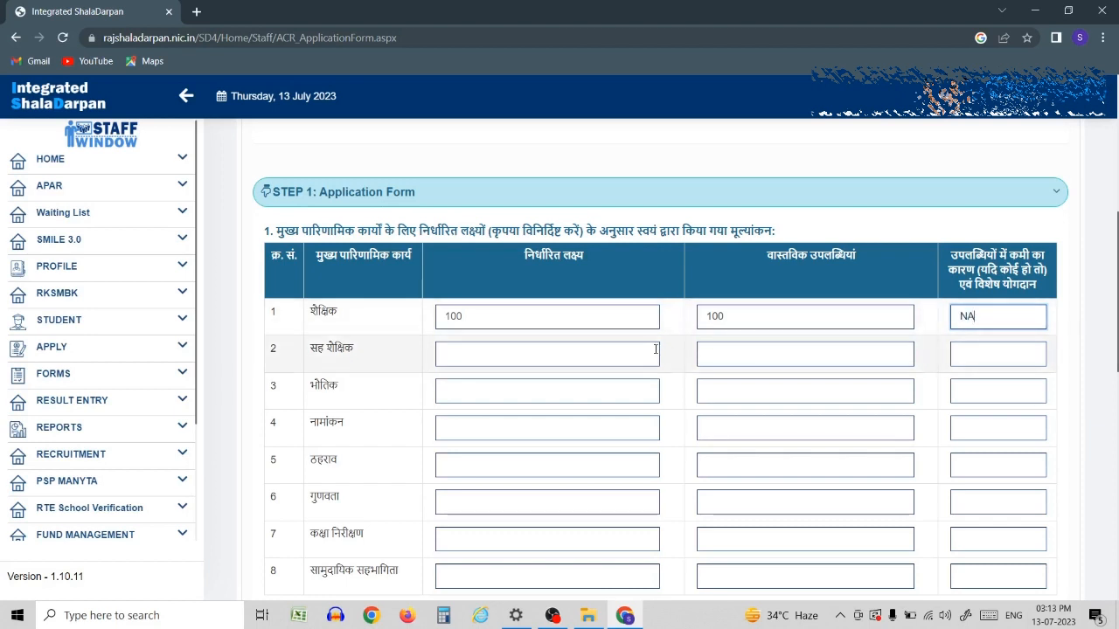
- Fill the remaining work rows the same way and save the form as a draft
{"action": "left_click", "coordinate": [625, 360]}
{"action": "type", "text": "10"}
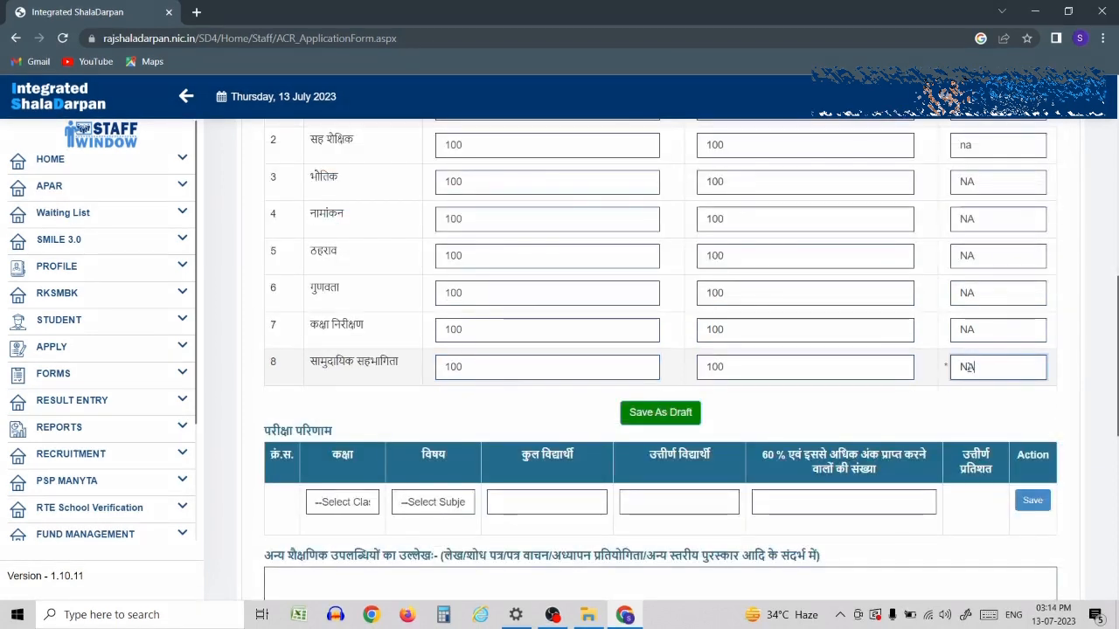
{"action": "type", "text": "A"}
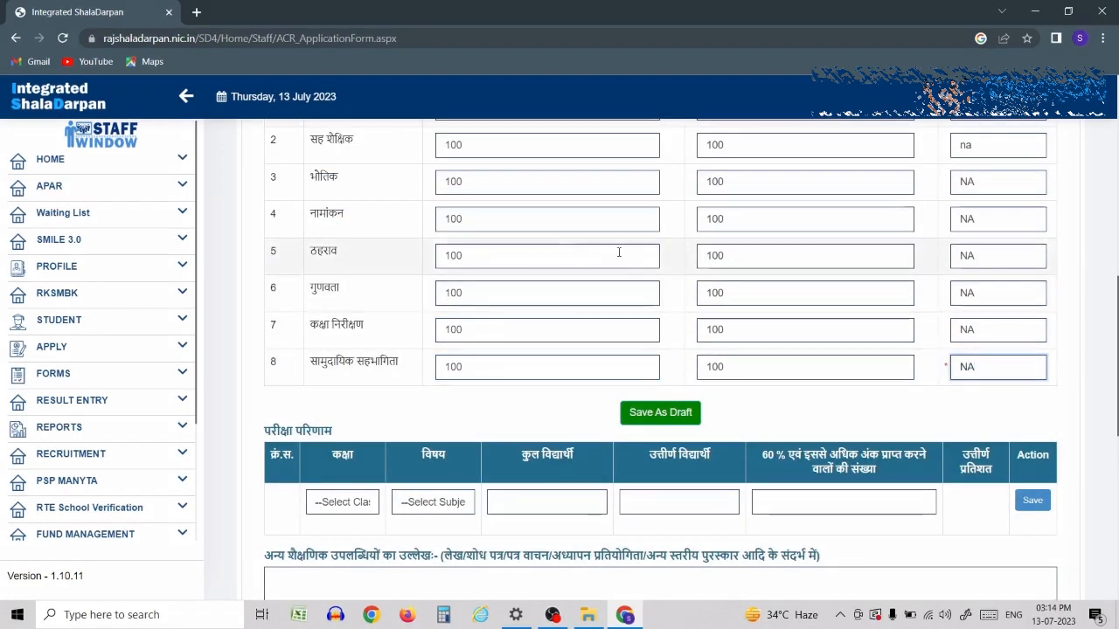
{"action": "left_click", "coordinate": [652, 416]}
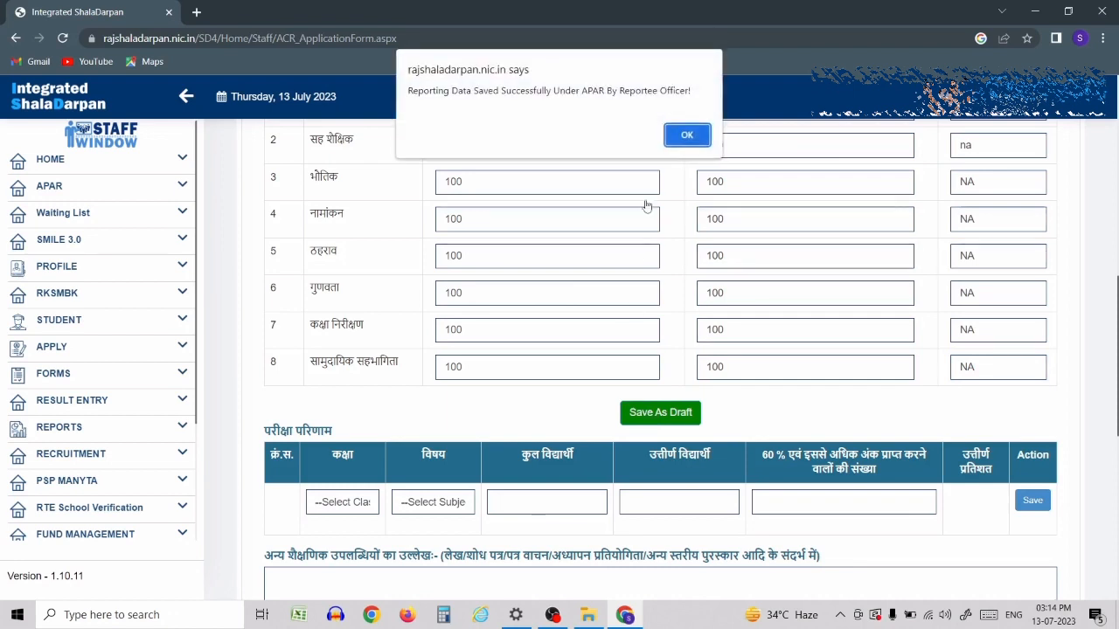
{"action": "left_click", "coordinate": [687, 136]}
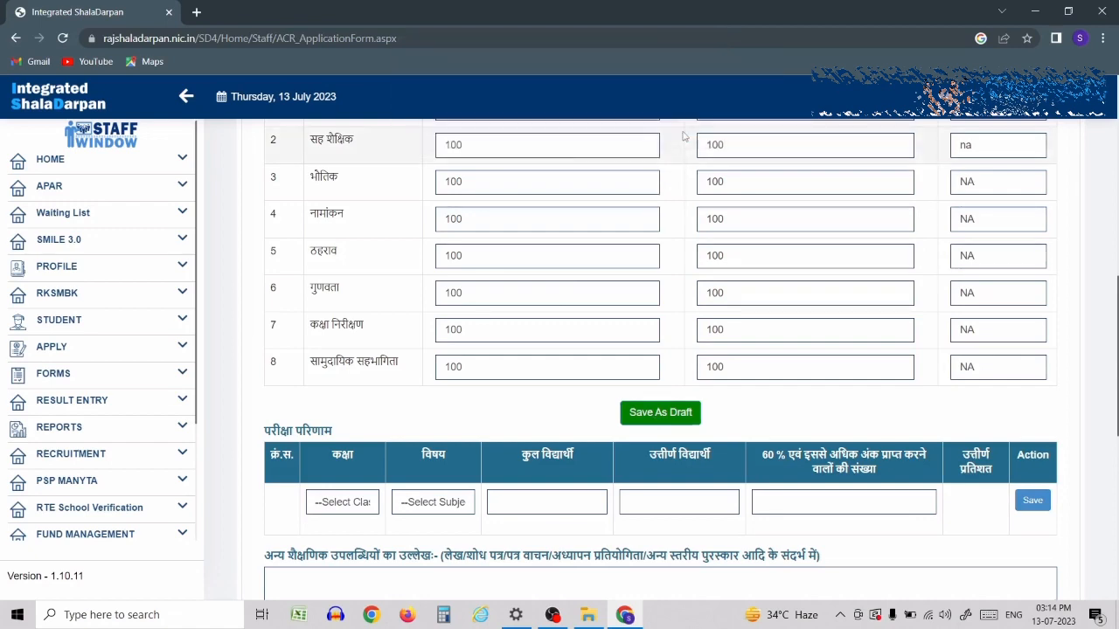
- Set the exam result row to class 10, Social Science
{"action": "scroll", "coordinate": [662, 242], "scroll_direction": "down", "scroll_amount": 2}
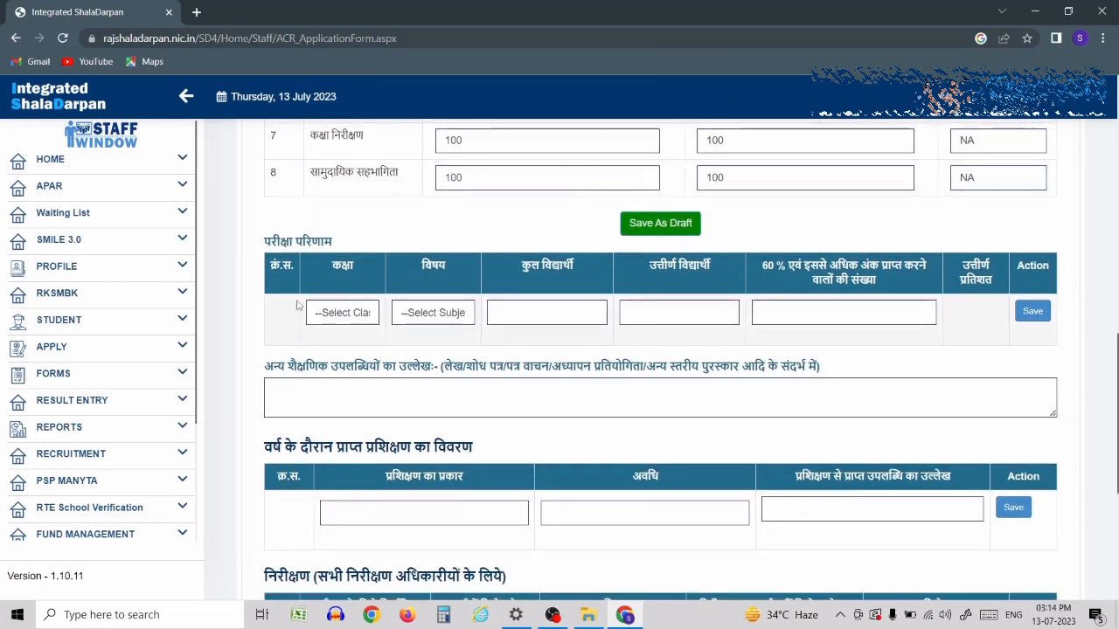
{"action": "left_click", "coordinate": [344, 313]}
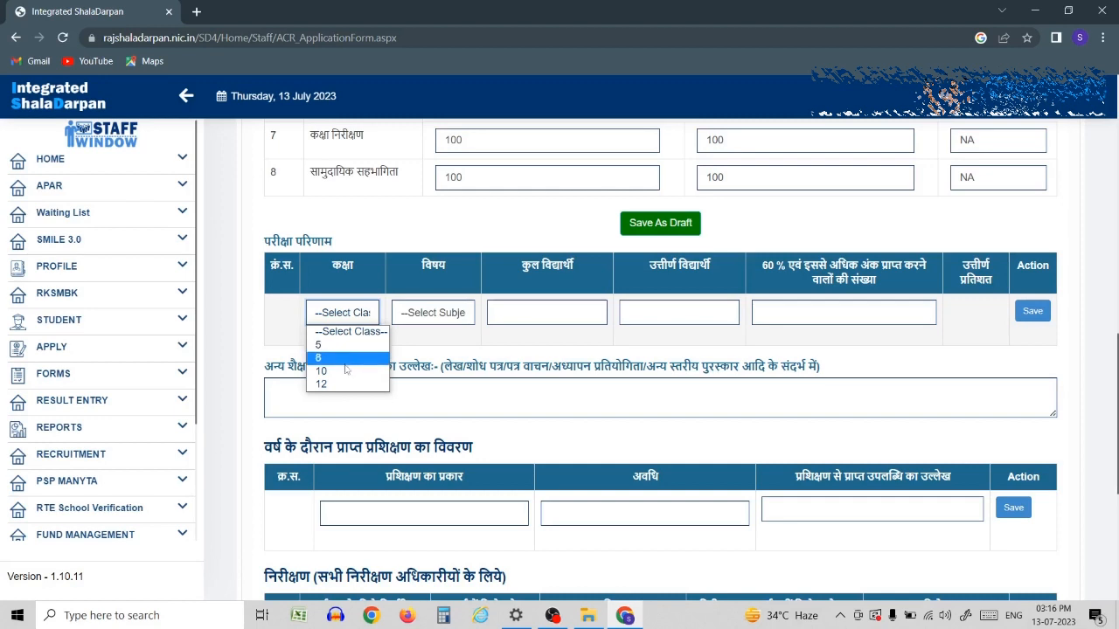
{"action": "left_click", "coordinate": [345, 373]}
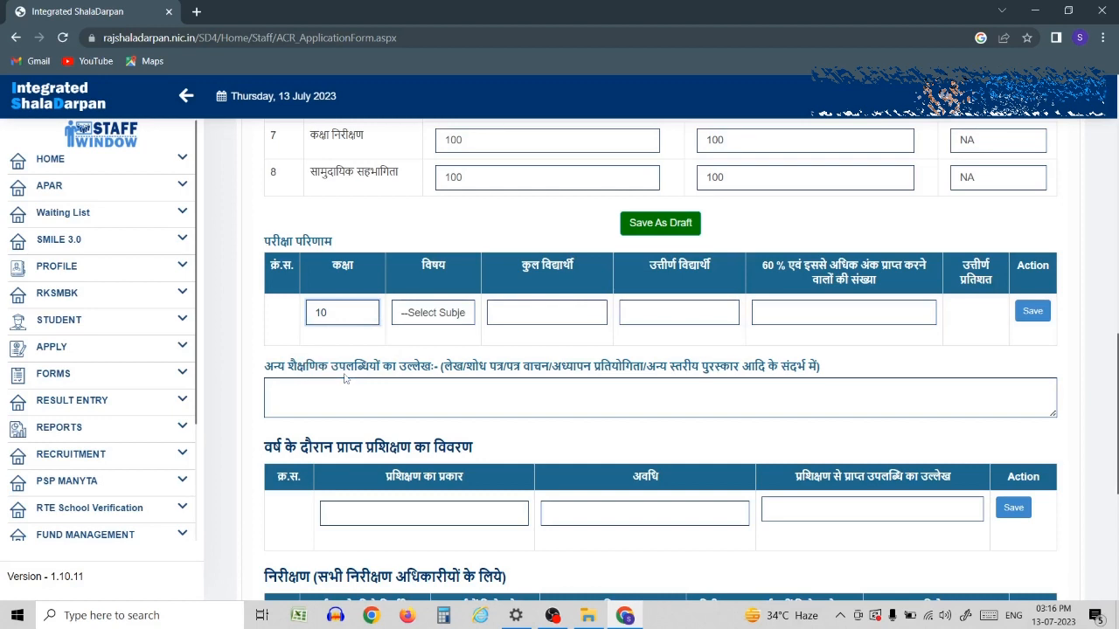
{"action": "left_click", "coordinate": [426, 316]}
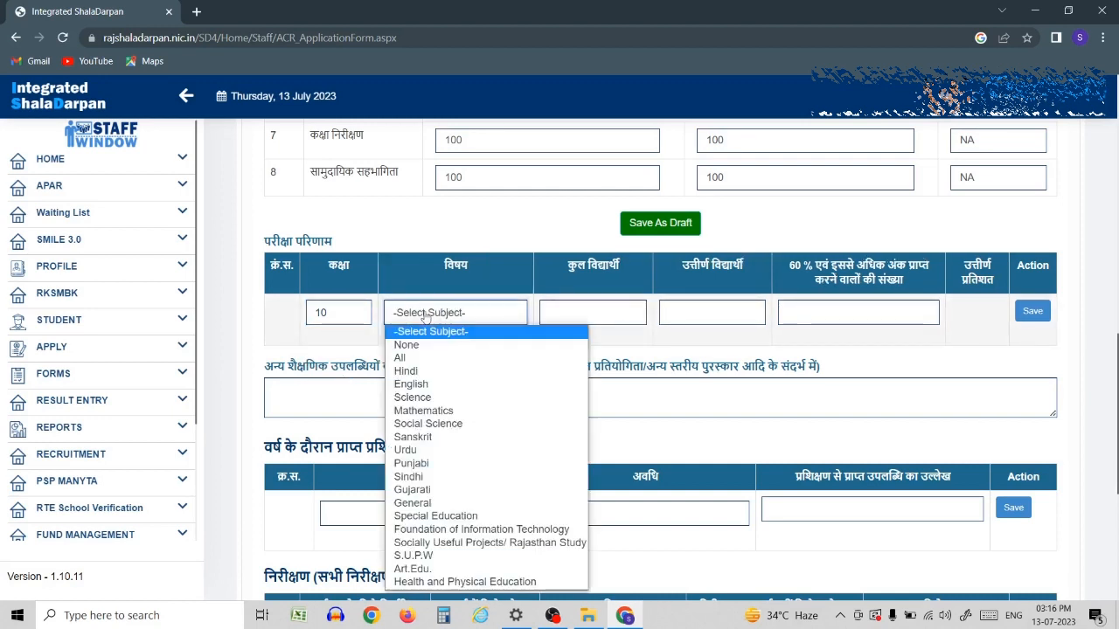
{"action": "left_click", "coordinate": [435, 424]}
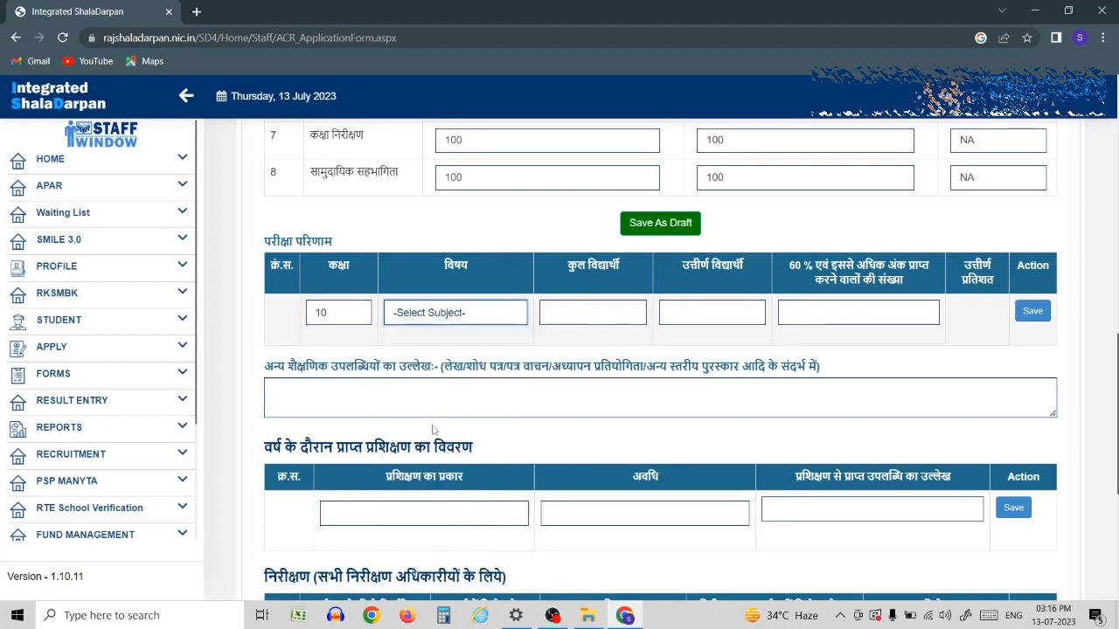
- Enter 43 students, 43 passed and 16 scoring 60% or more, then save the row
{"action": "left_click", "coordinate": [576, 318]}
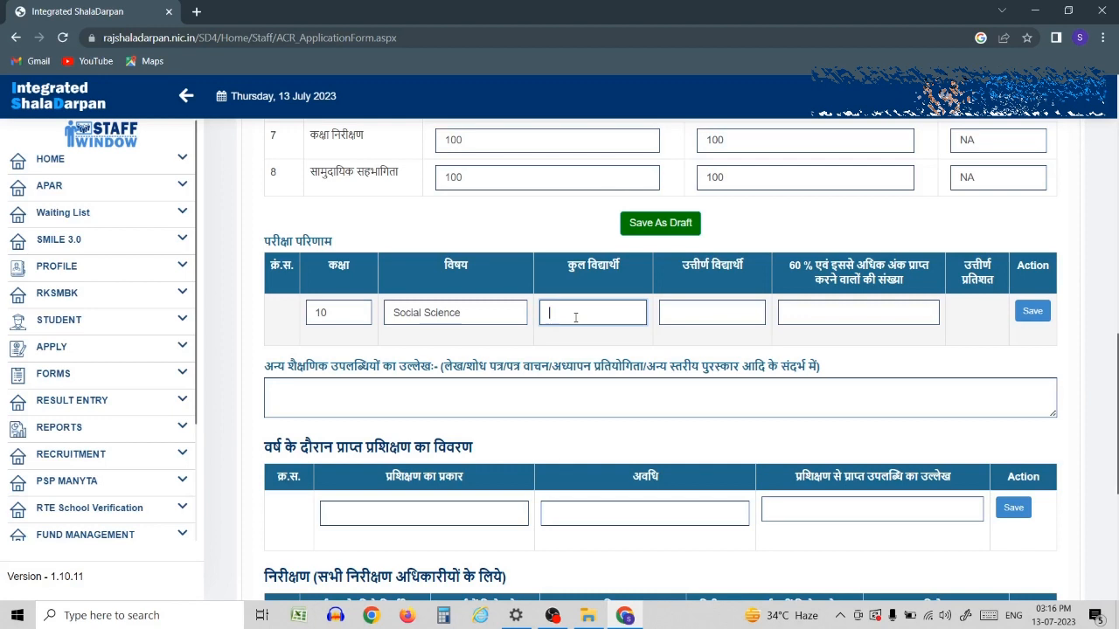
{"action": "type", "text": "43"}
{"action": "left_click", "coordinate": [671, 313]}
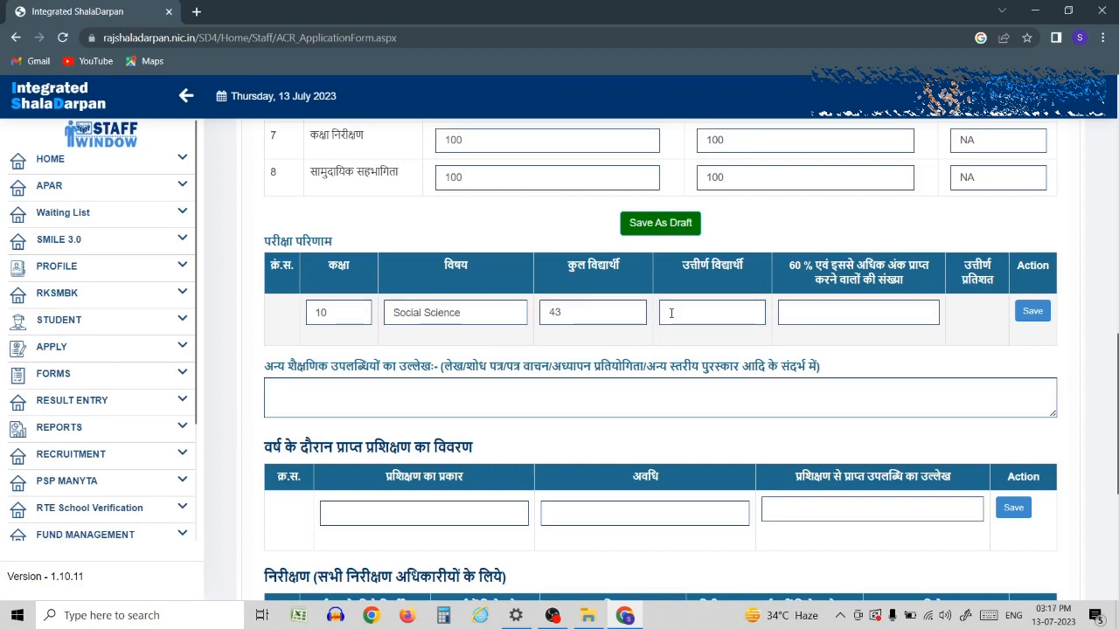
{"action": "left_click", "coordinate": [671, 313]}
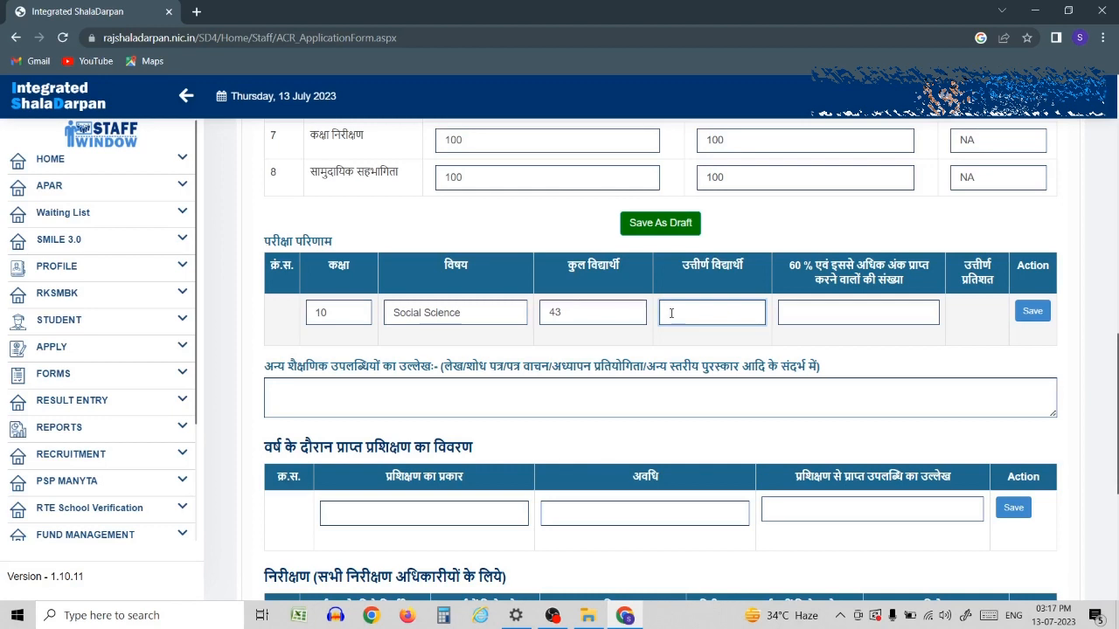
{"action": "type", "text": "3"}
{"action": "key", "text": "BackSpace"}
{"action": "type", "text": "33"}
{"action": "left_click", "coordinate": [883, 312]}
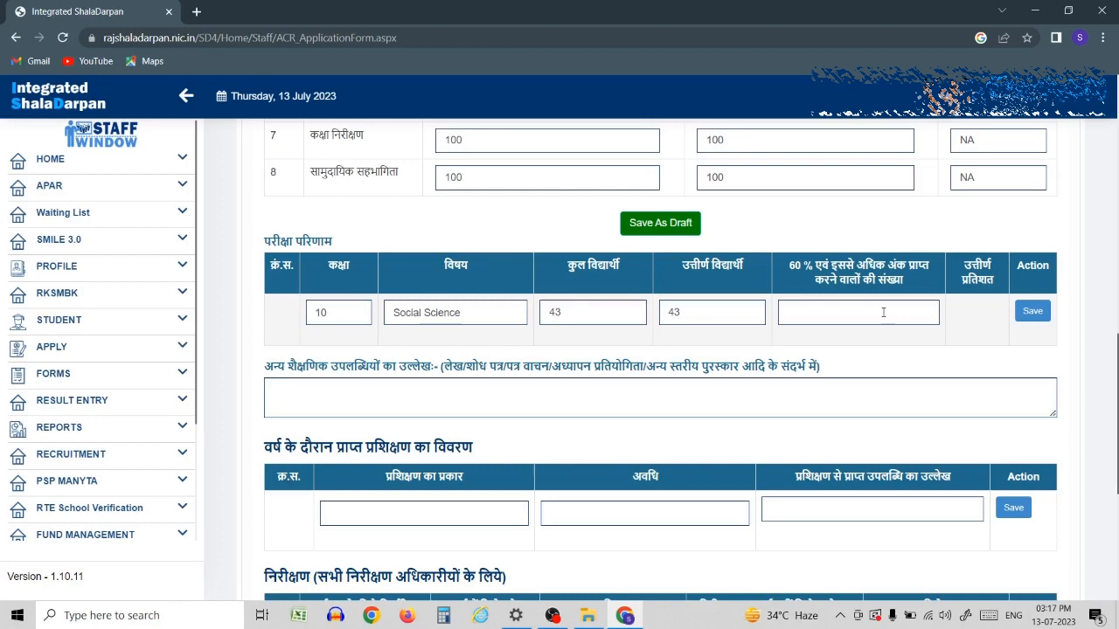
{"action": "left_click", "coordinate": [883, 313]}
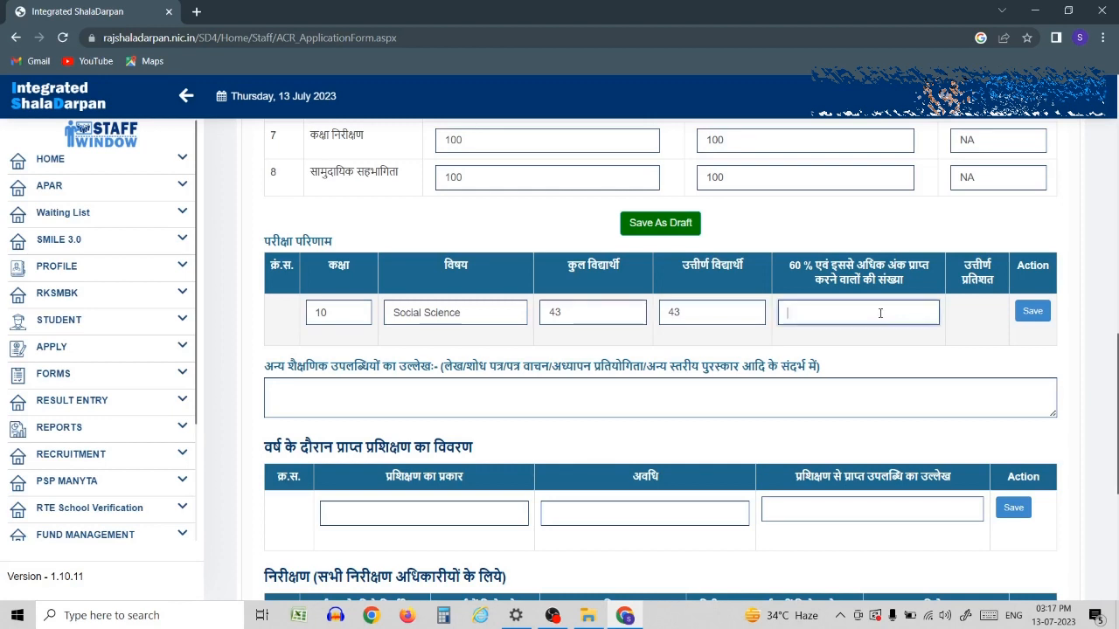
{"action": "type", "text": "16"}
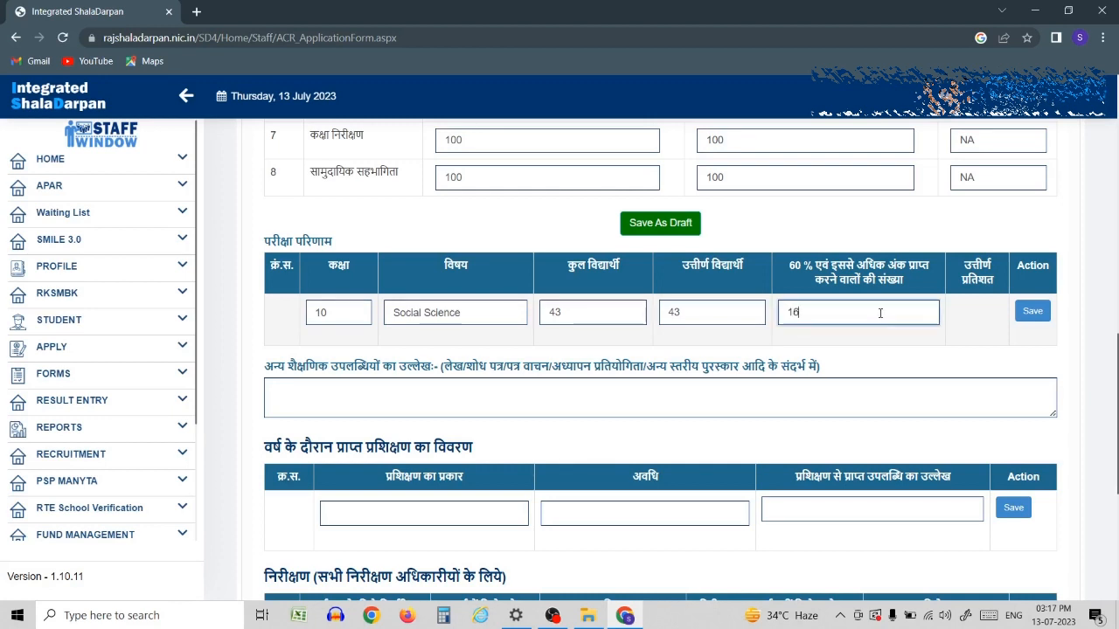
{"action": "left_click", "coordinate": [1044, 313]}
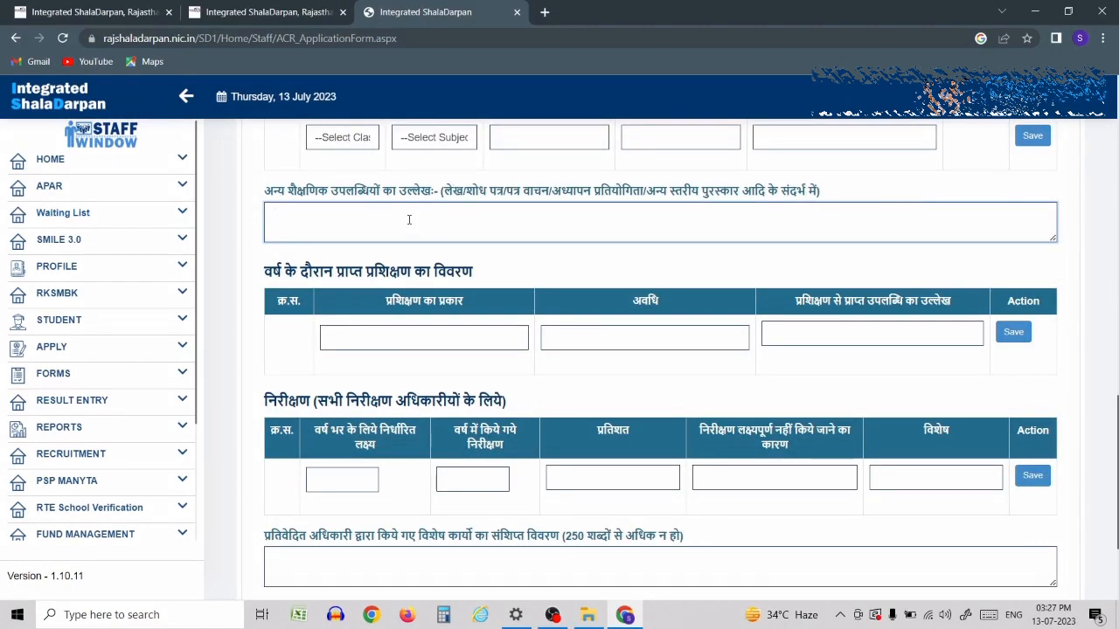
- Enter nil for training type, duration and achievement, and save the training entry
{"action": "left_click", "coordinate": [408, 220]}
{"action": "left_click", "coordinate": [398, 341]}
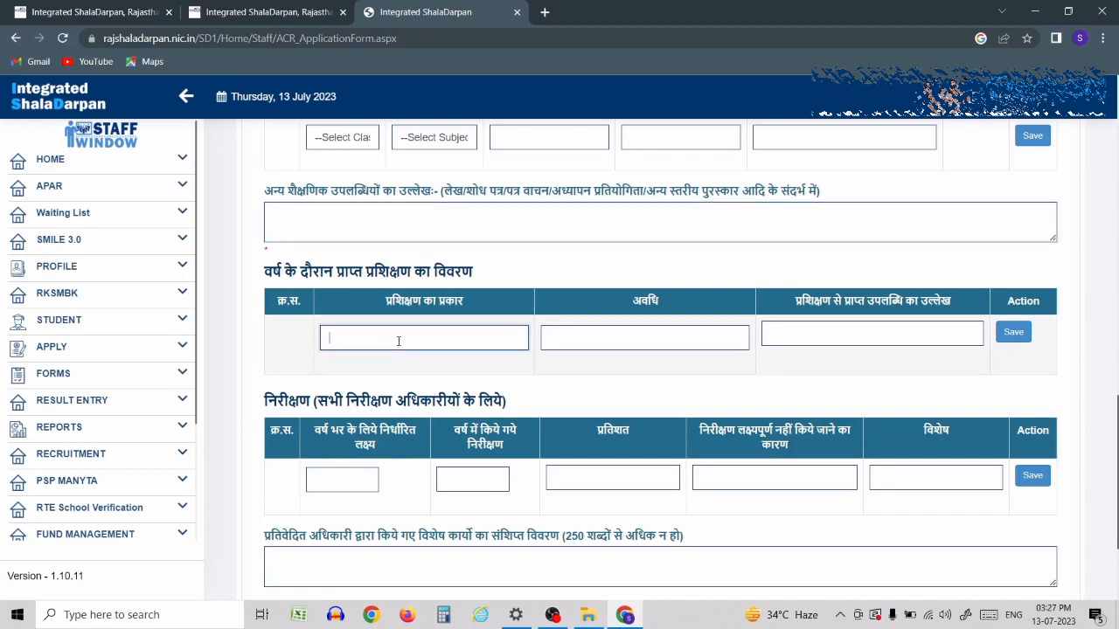
{"action": "type", "text": "nil"}
{"action": "key", "text": "Tab"}
{"action": "type", "text": "n"}
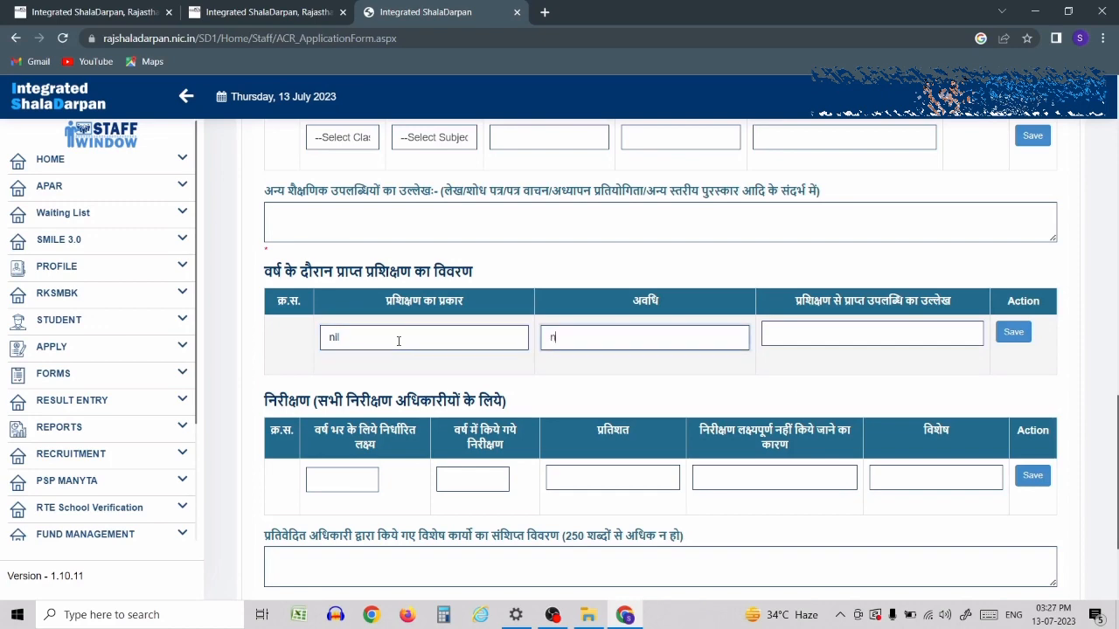
{"action": "type", "text": "il"}
{"action": "key", "text": "Tab"}
{"action": "type", "text": "nil"}
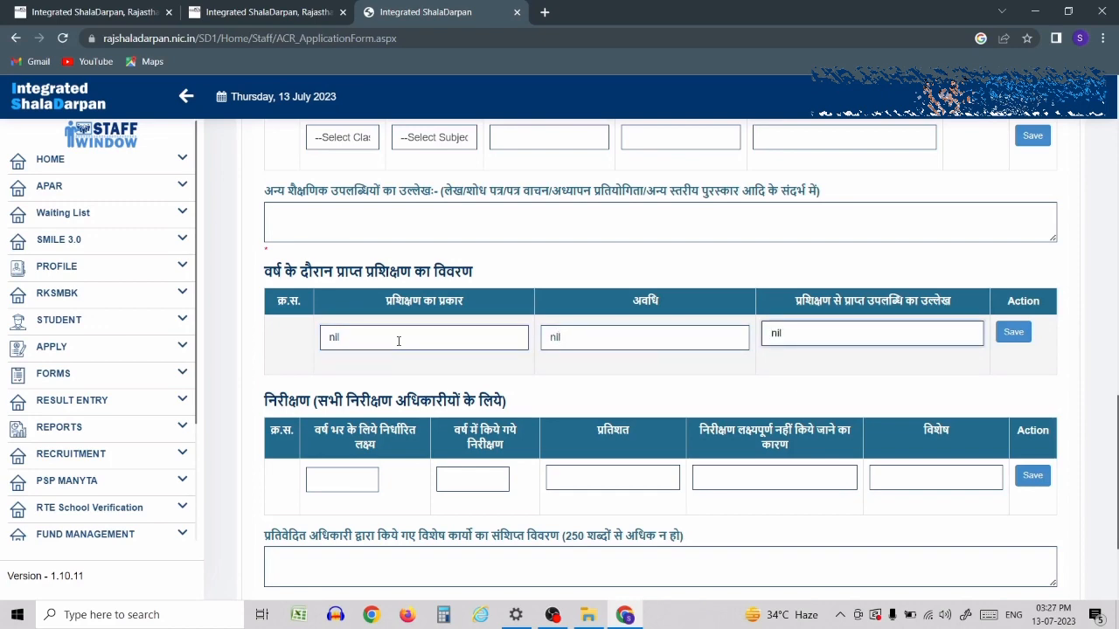
{"action": "left_click", "coordinate": [1010, 333]}
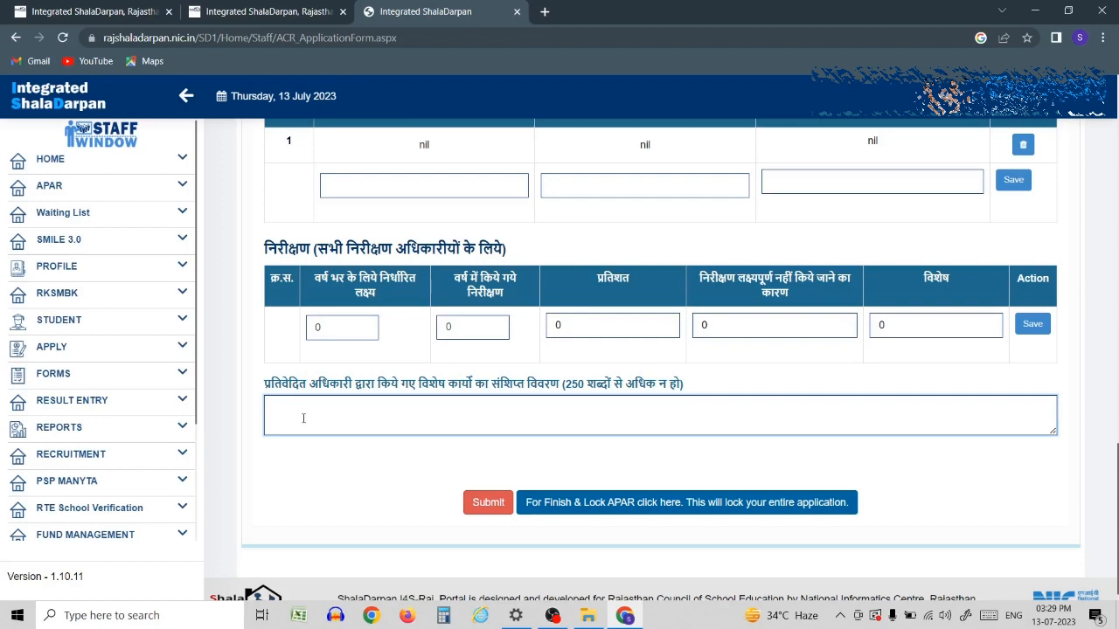
- Describe the special work as 'all work done correctly on time' and submit the form
{"action": "type", "text": "all work done correctly on time"}
{"action": "left_click", "coordinate": [495, 507]}
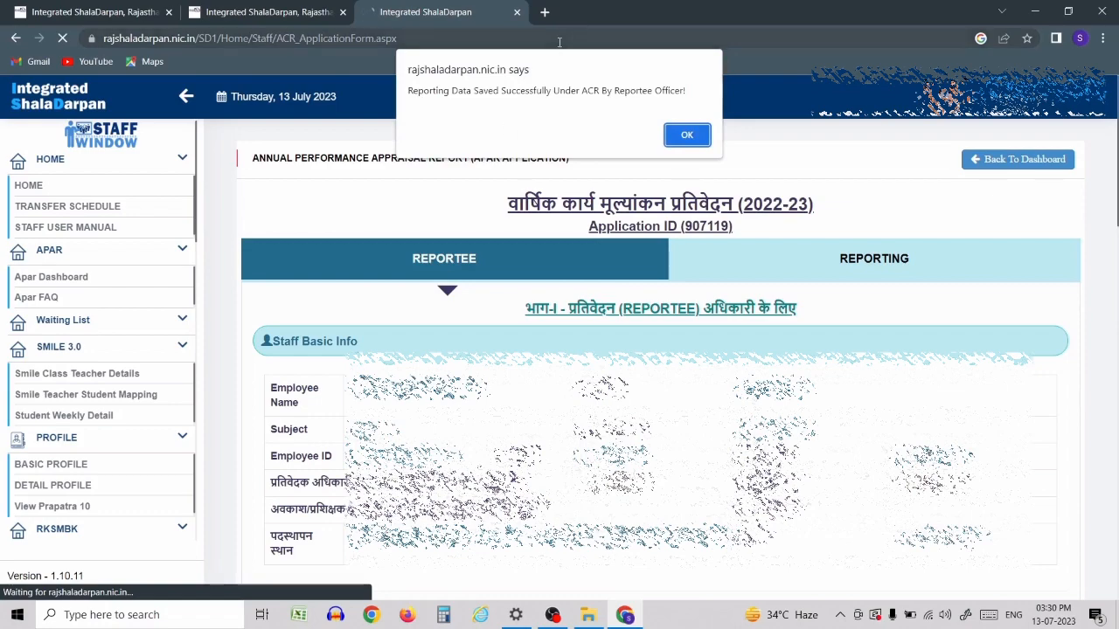
{"action": "left_click", "coordinate": [673, 136]}
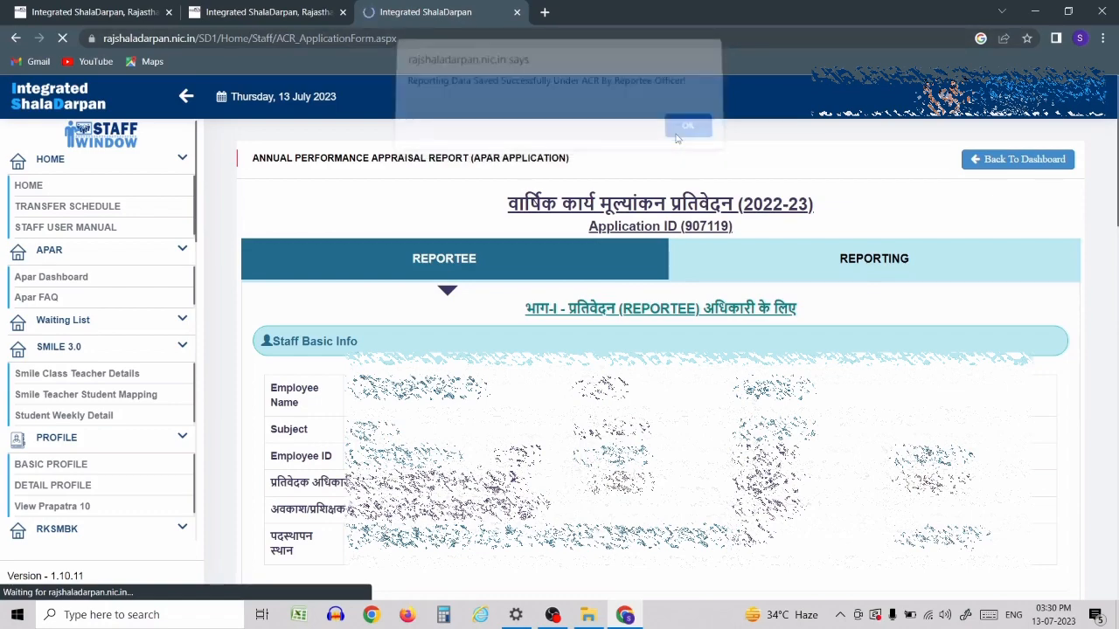
{"action": "scroll", "coordinate": [594, 312], "scroll_direction": "down", "scroll_amount": 8}
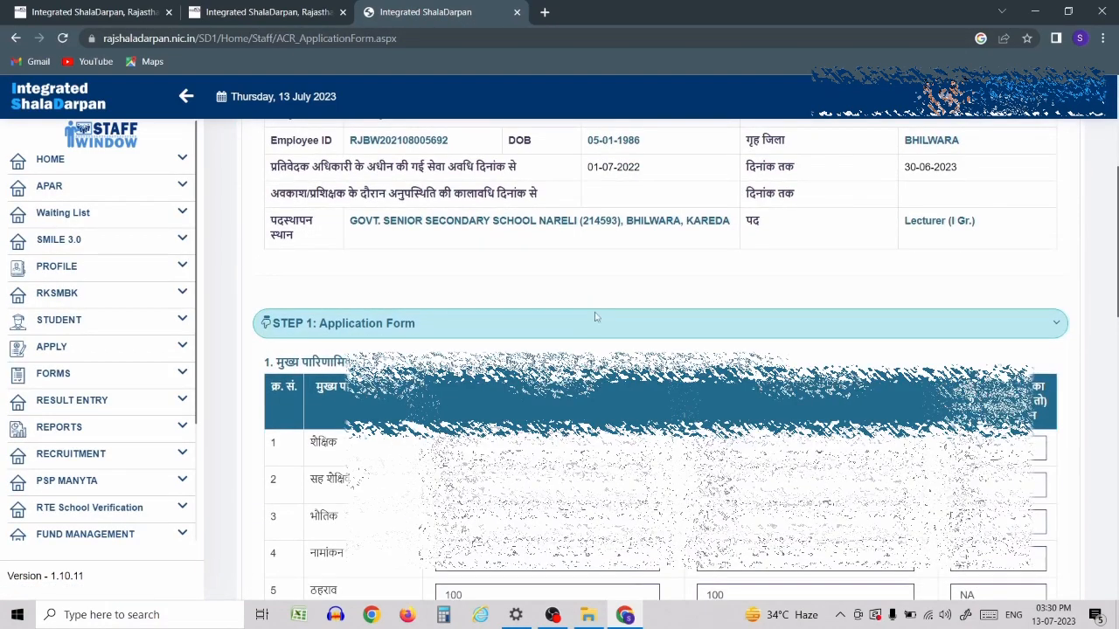
{"action": "scroll", "coordinate": [595, 312], "scroll_direction": "down", "scroll_amount": 10}
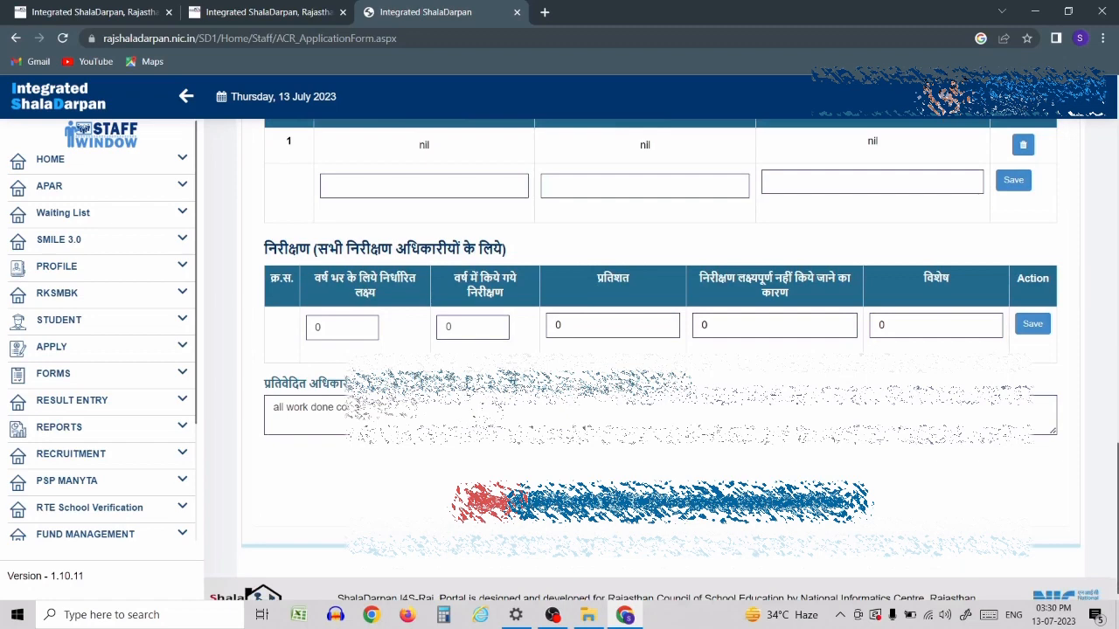
{"action": "scroll", "coordinate": [491, 497], "scroll_direction": "down", "scroll_amount": 1}
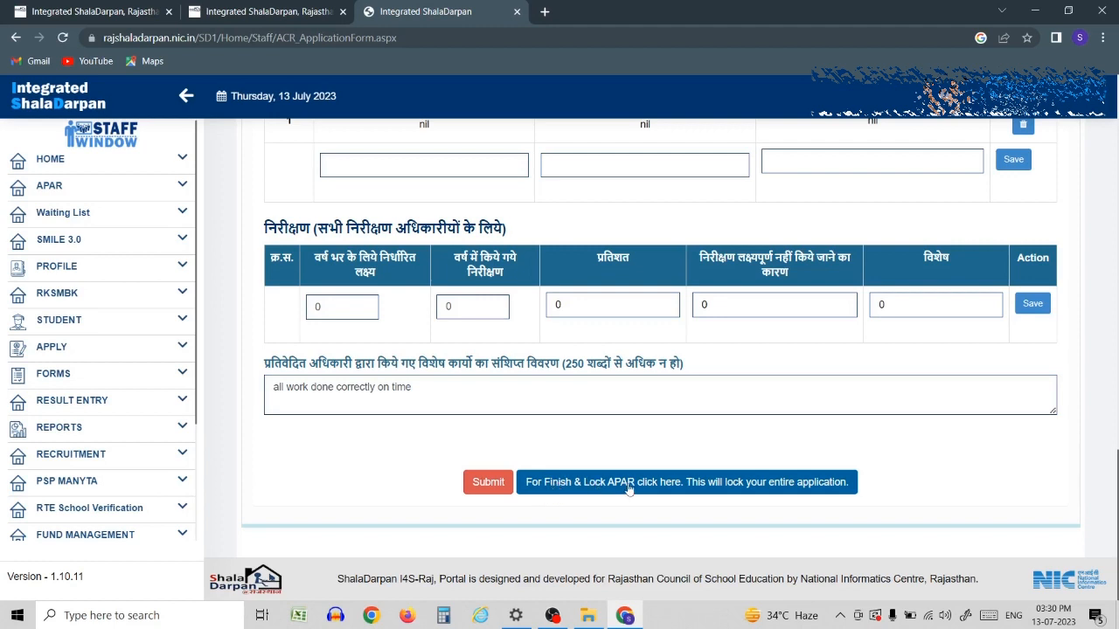
- Finish and lock the APAR form, confirming all data is complete
{"action": "left_click", "coordinate": [681, 483]}
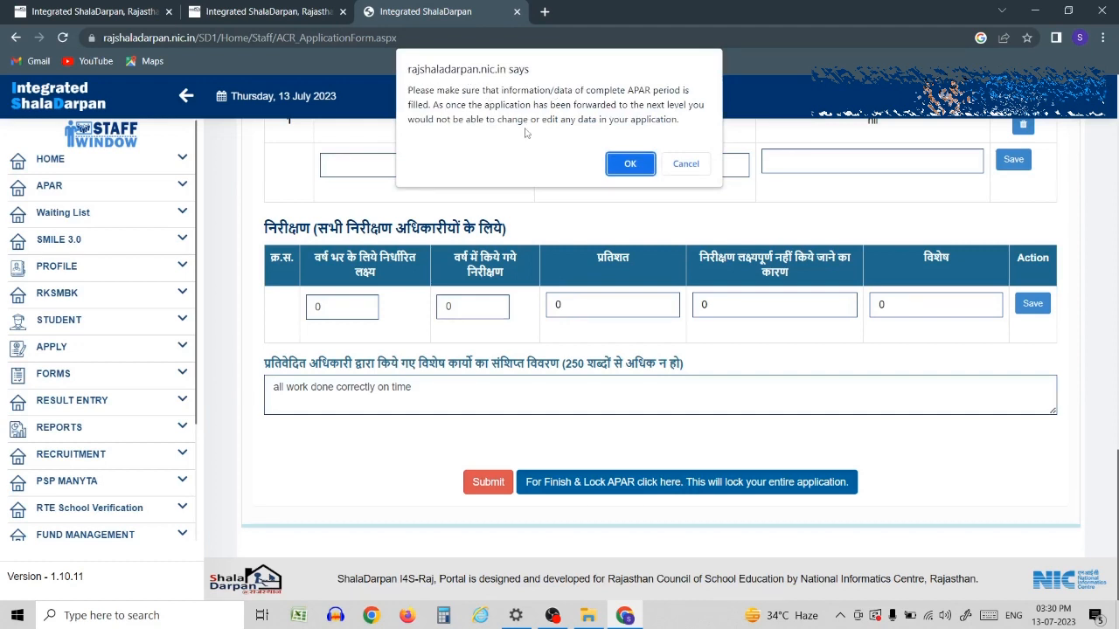
{"action": "left_click", "coordinate": [629, 164]}
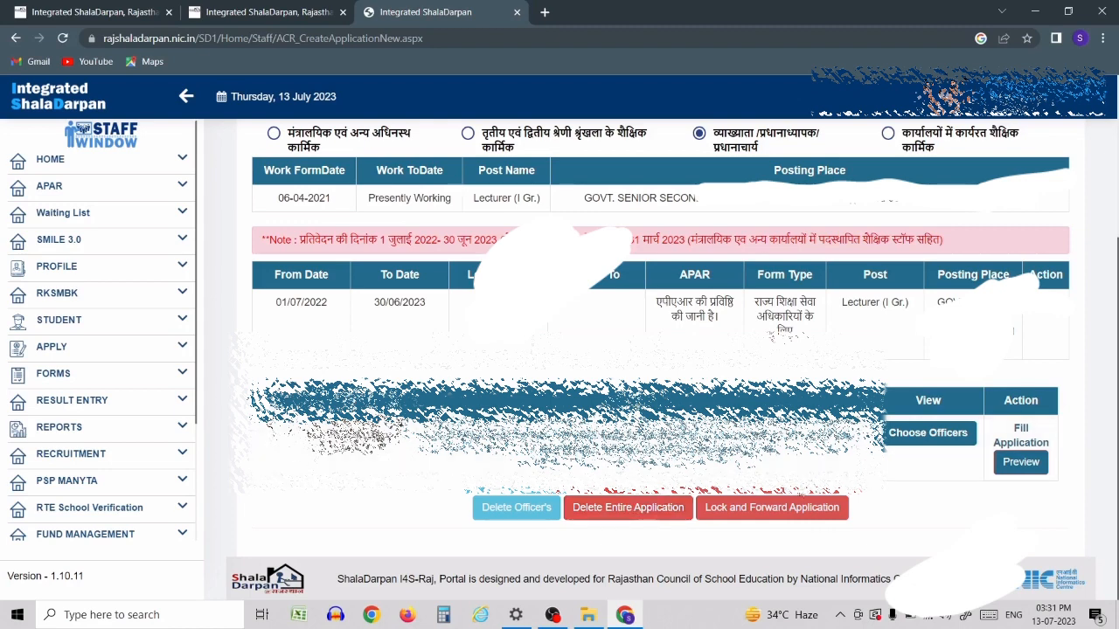
- Lock the whole application and forward it to the reporting officers
{"action": "left_click", "coordinate": [772, 517]}
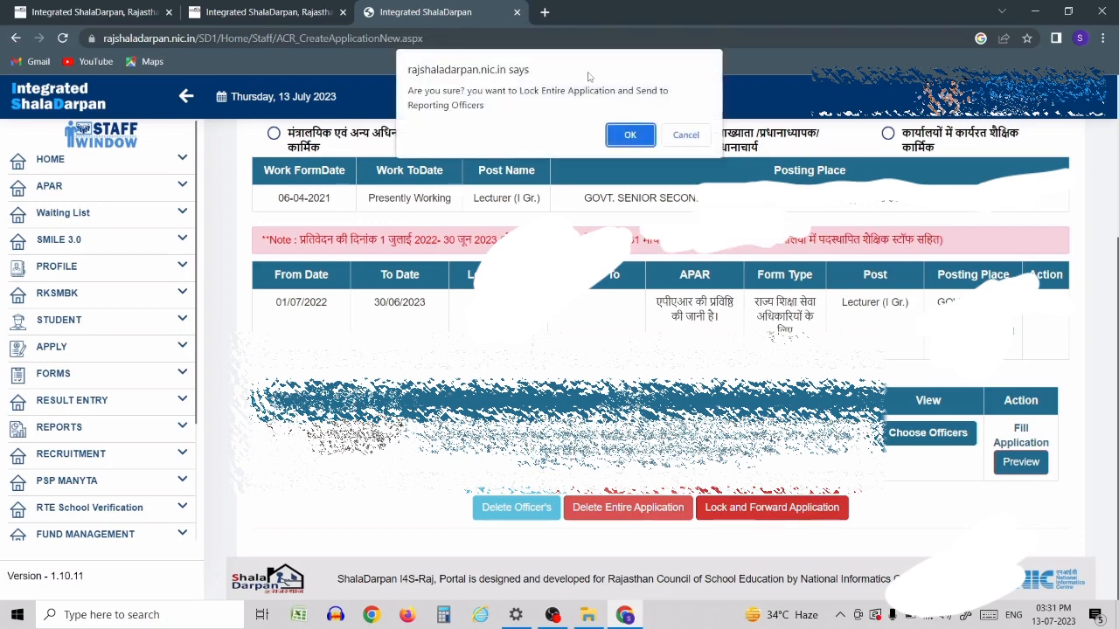
{"action": "left_click", "coordinate": [622, 137]}
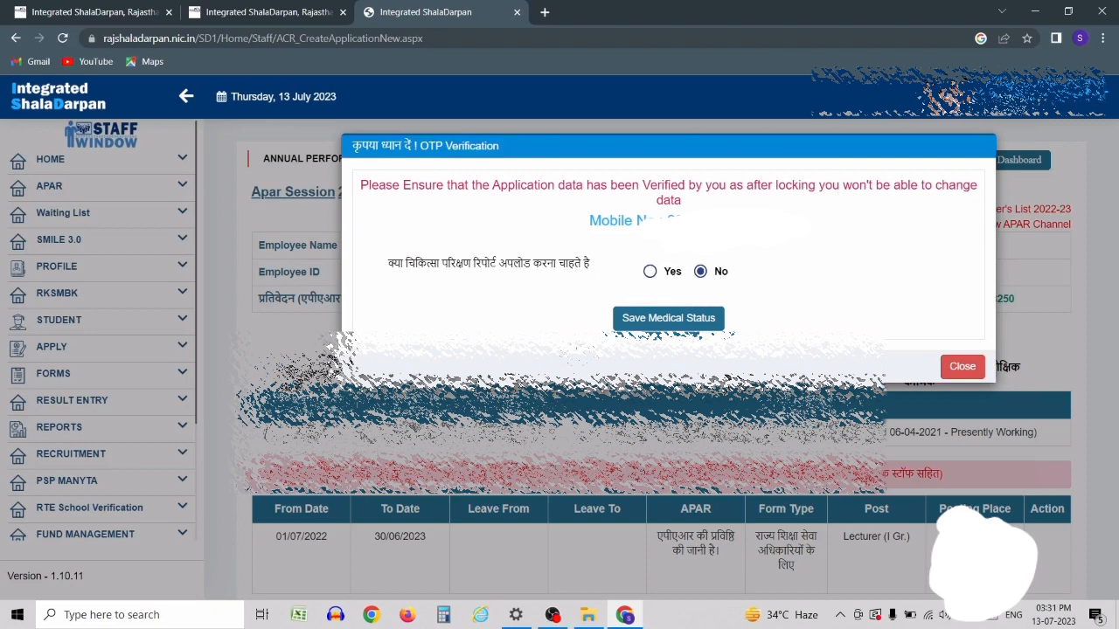
- Save the medical status as No report uploaded and acknowledge the confirmation
{"action": "left_click", "coordinate": [660, 323]}
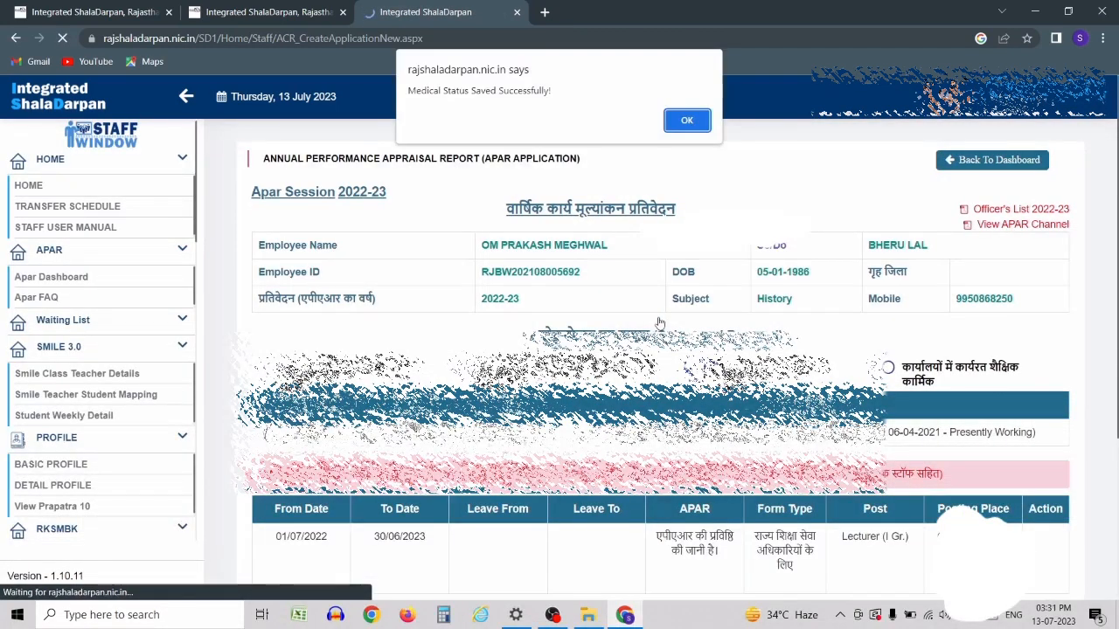
{"action": "left_click", "coordinate": [684, 120]}
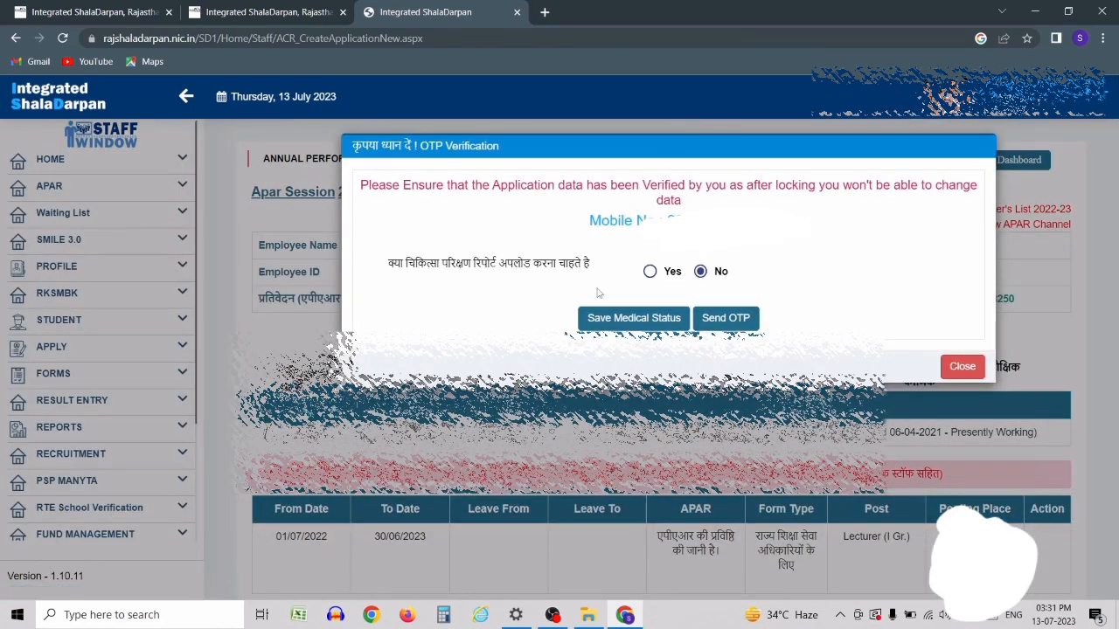